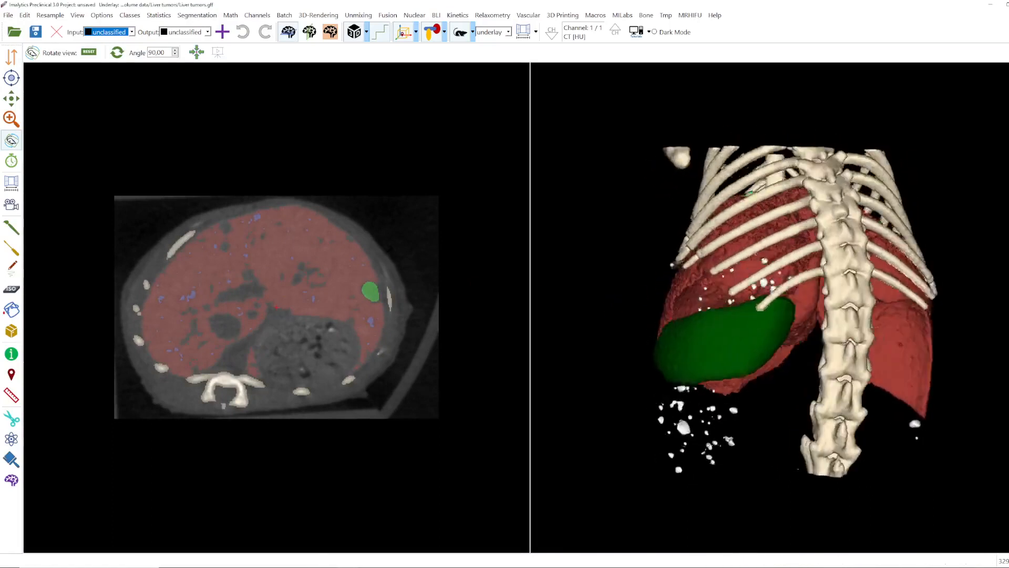
Step: Close the loaded segmentation while keeping the CT underlay open
left_click(8, 15)
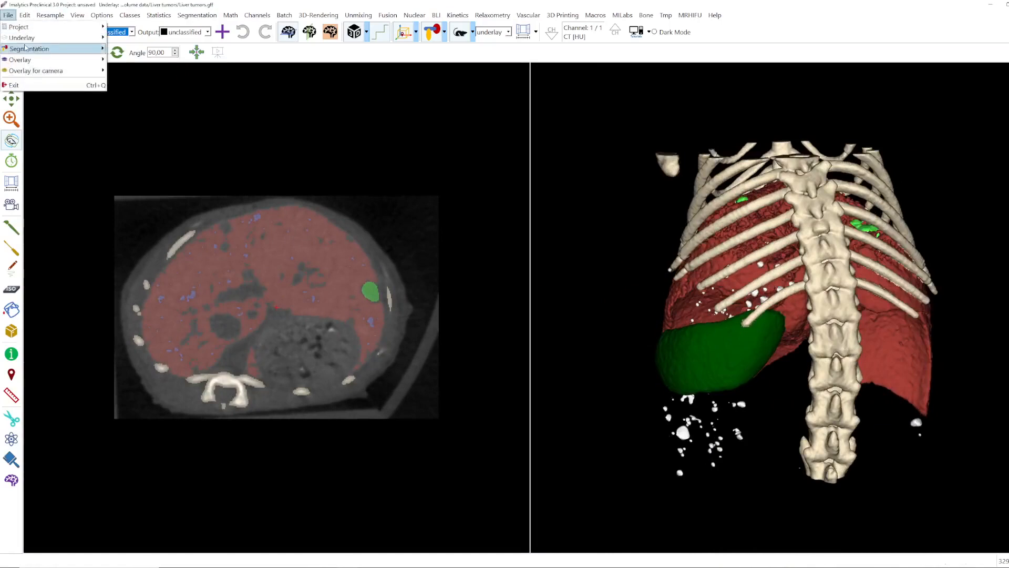
mouse_move(27, 49)
left_click(142, 105)
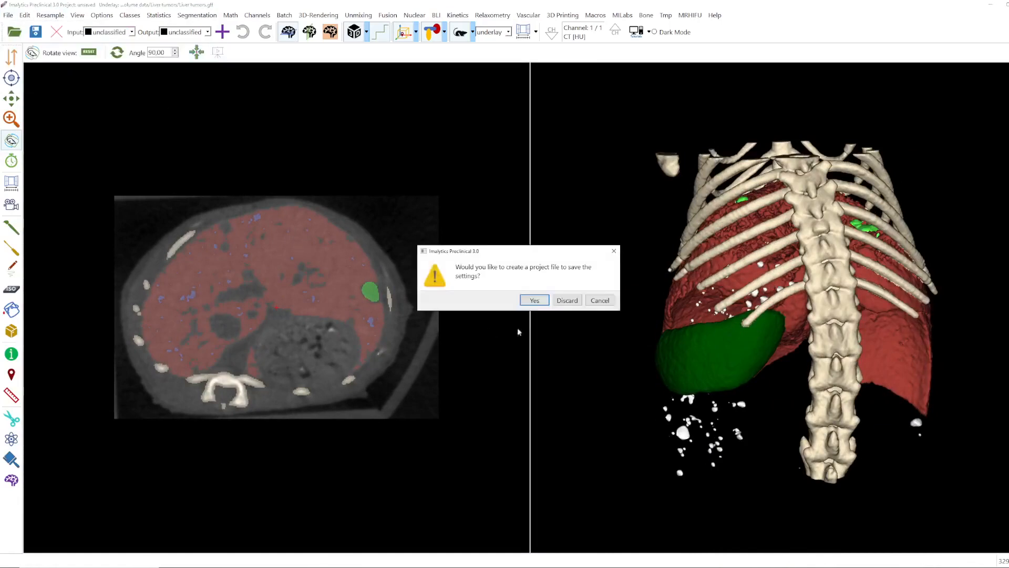
left_click(539, 302)
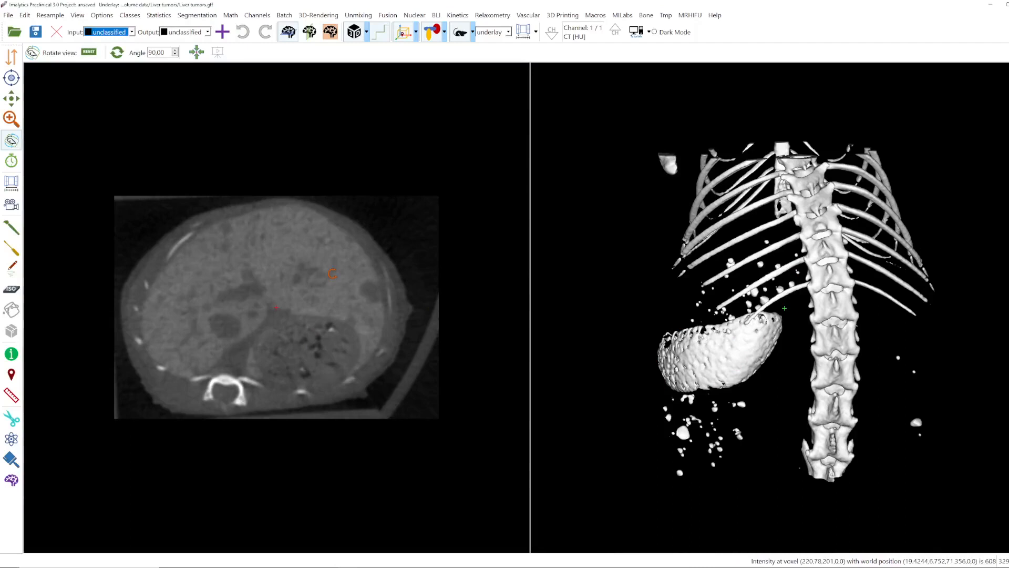
Step: Examine the liver and its dark lesions across the axial CT slices
scroll(223, 393, "down", 5)
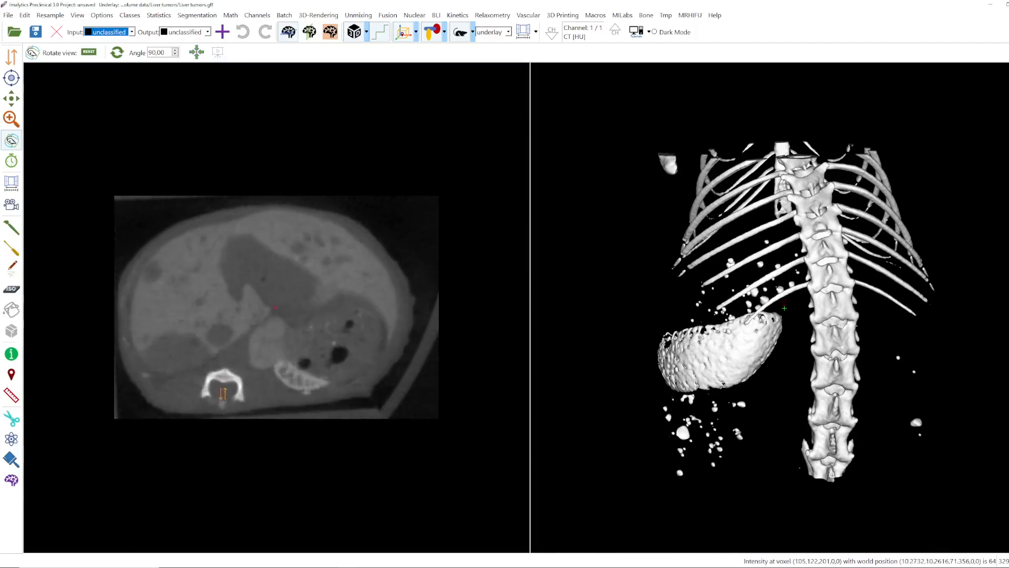
left_click_drag(223, 393, 336, 294)
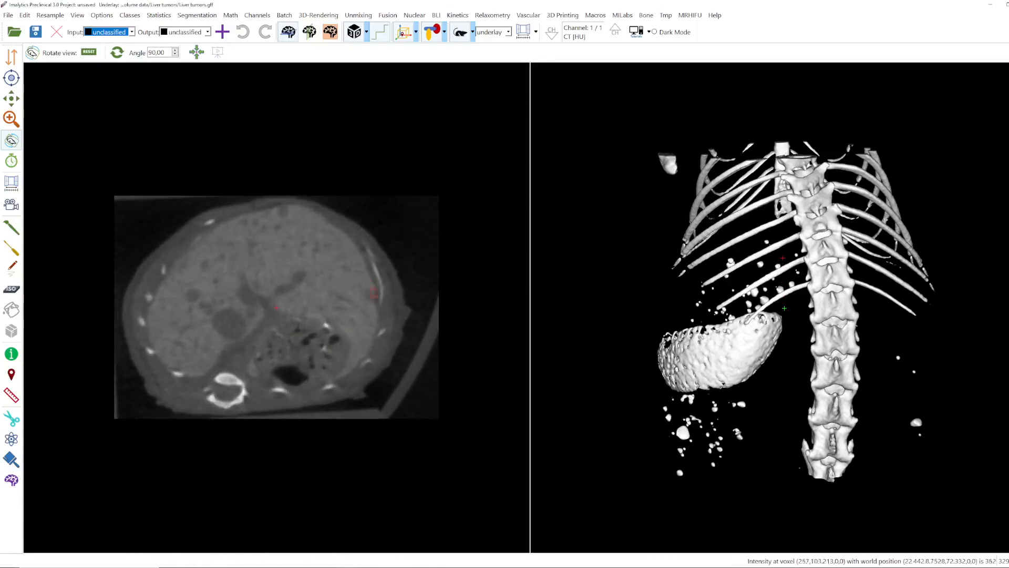
left_click_drag(213, 307, 231, 322)
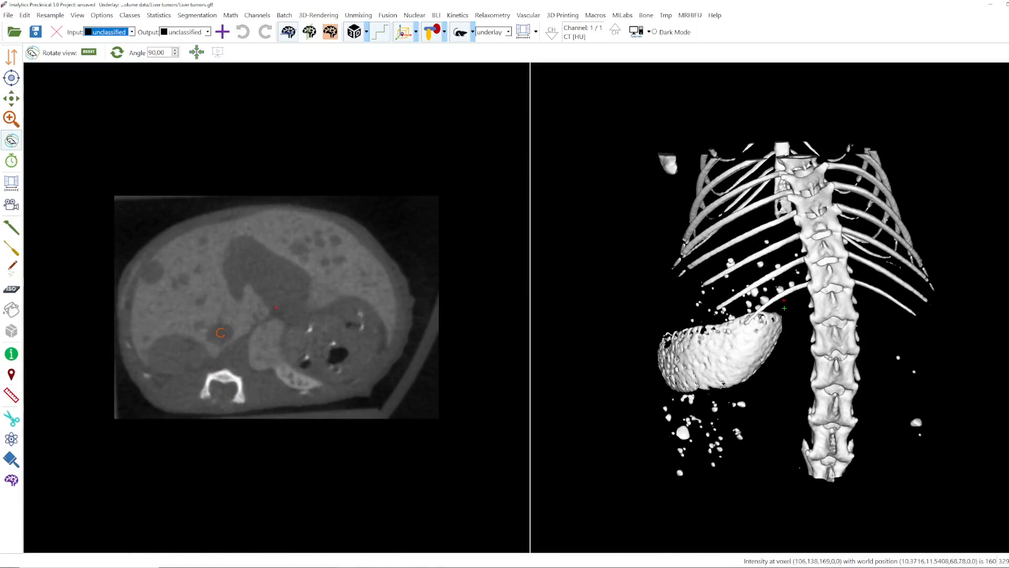
Step: Add a coronal slice view beside the axial one and examine the liver, vessels and lesions in both
left_click(309, 32)
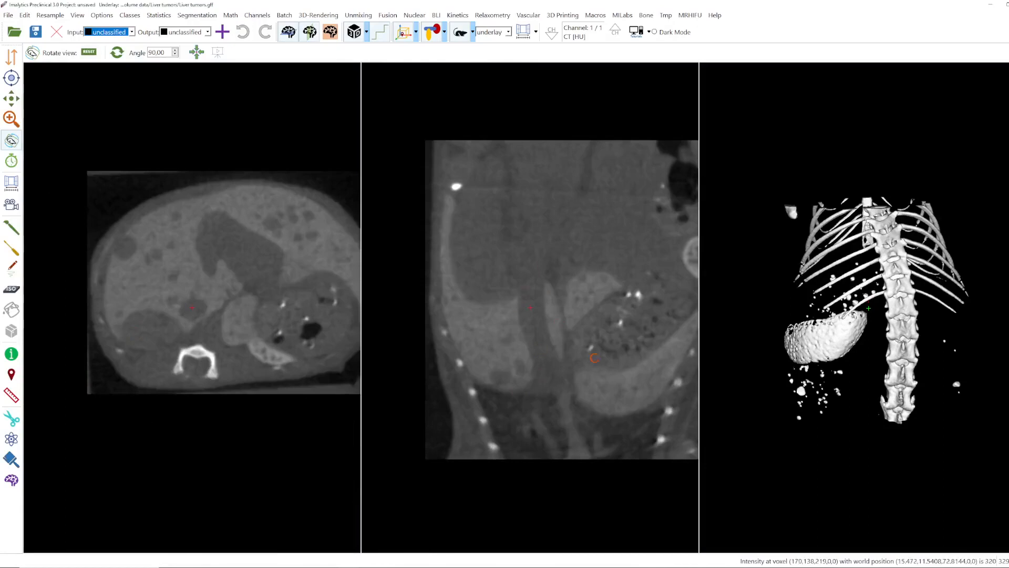
scroll(204, 313, "down", 5)
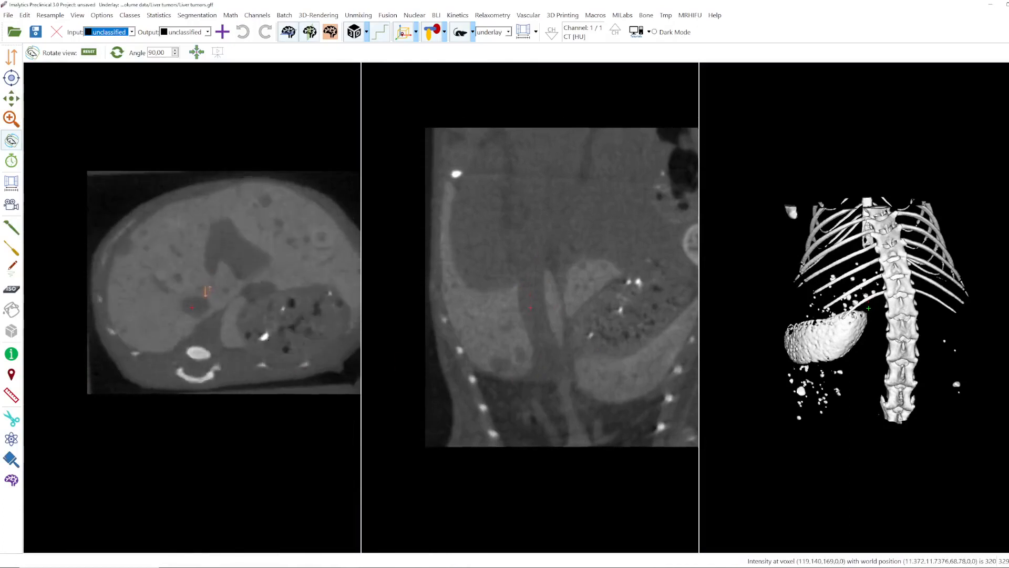
scroll(203, 313, "down", 5)
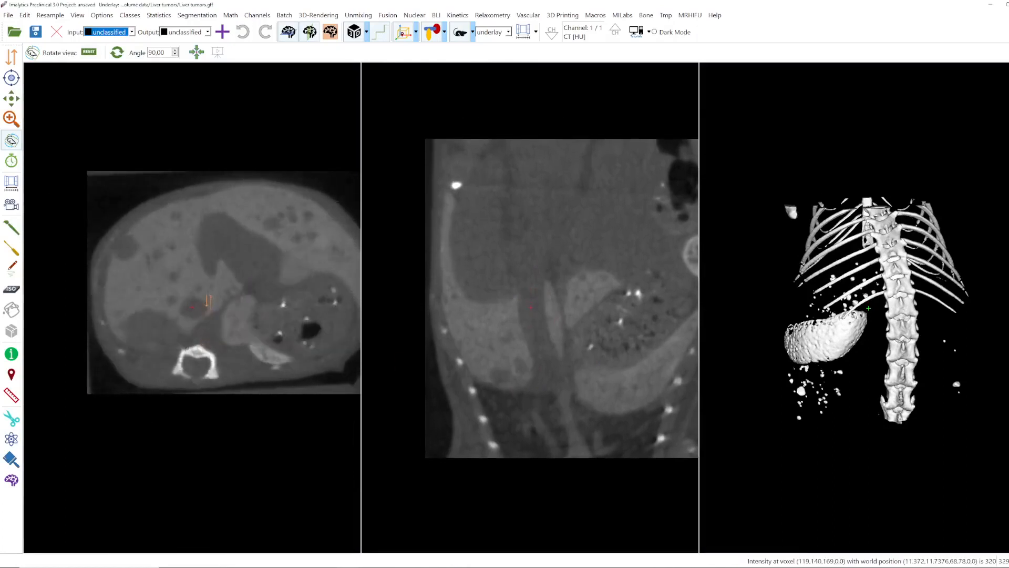
scroll(131, 266, "down", 3)
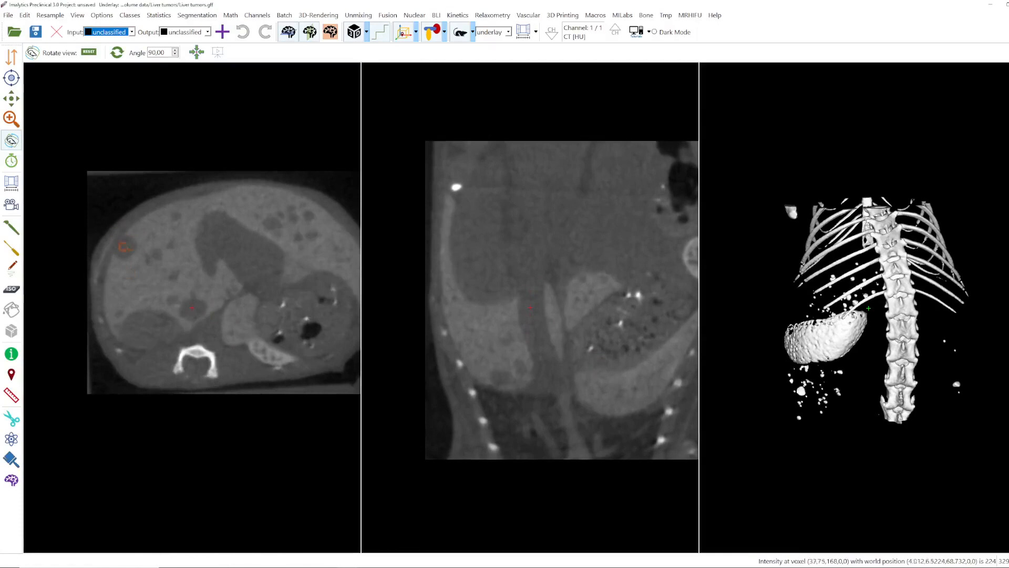
scroll(125, 228, "down", 2)
scroll(128, 235, "up", 2)
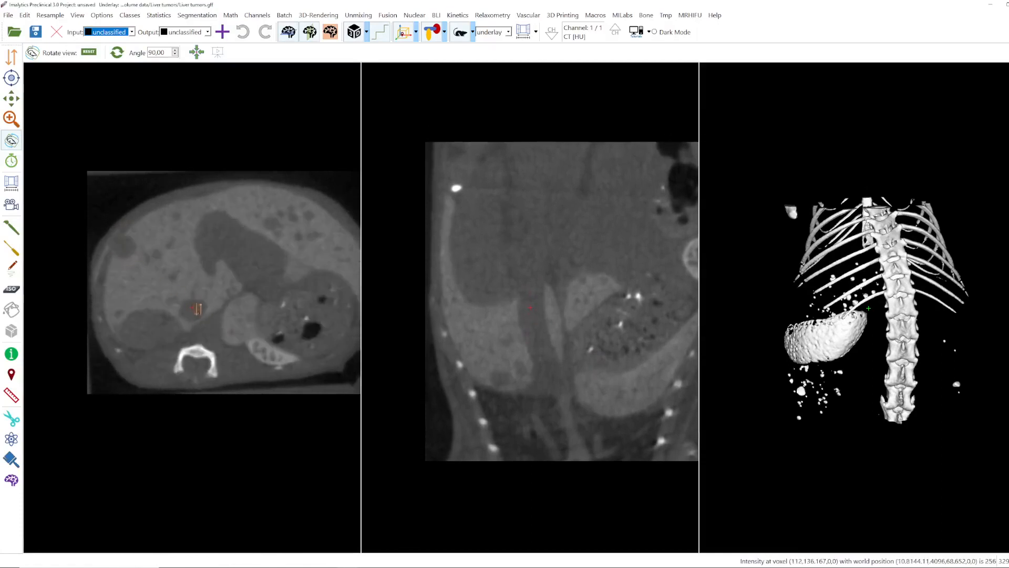
scroll(197, 309, "down", 3)
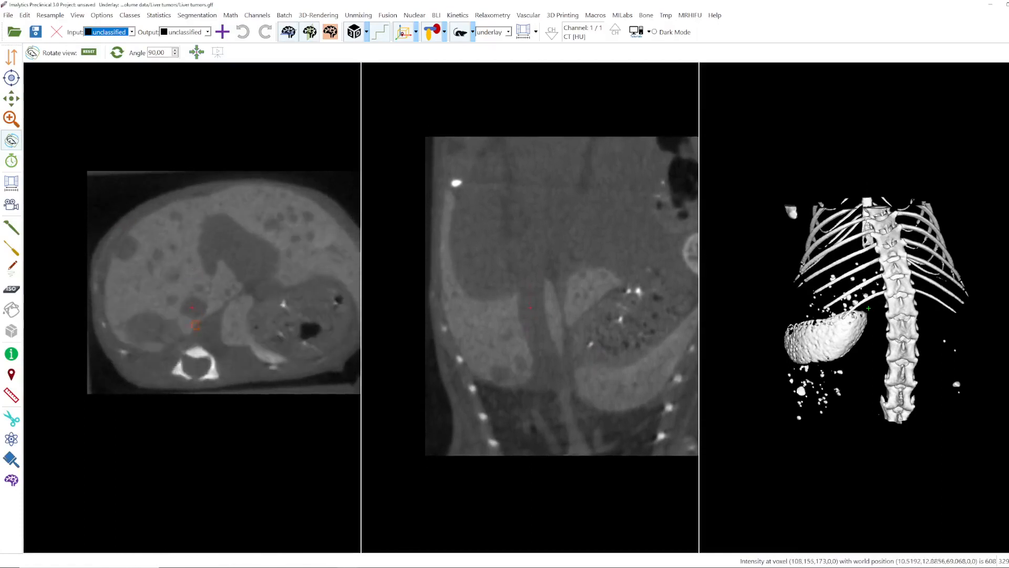
scroll(196, 311, "down", 3)
scroll(196, 302, "up", 2)
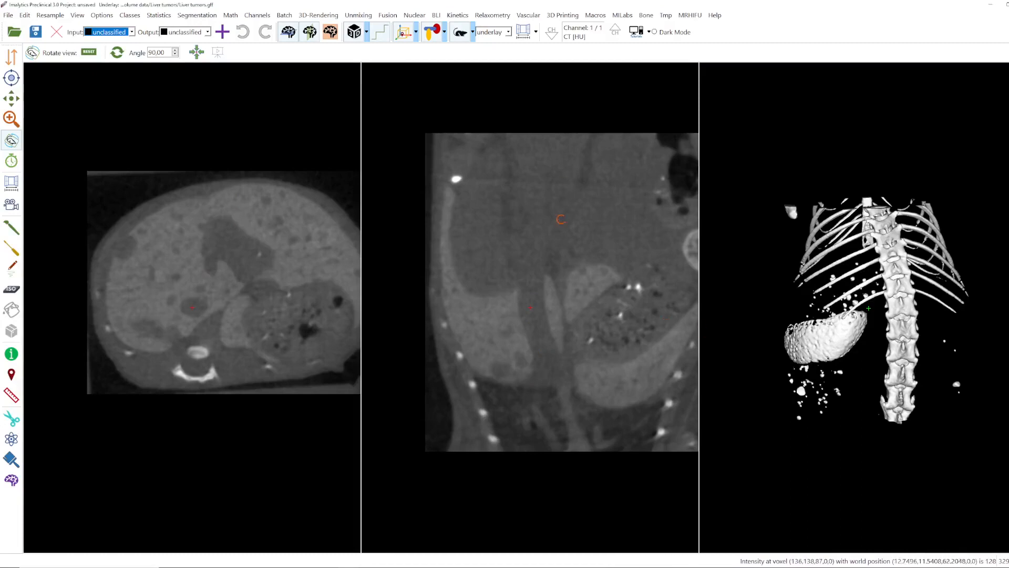
Step: Set the windowing maximum of the CT underlay to 3290
left_click(523, 31)
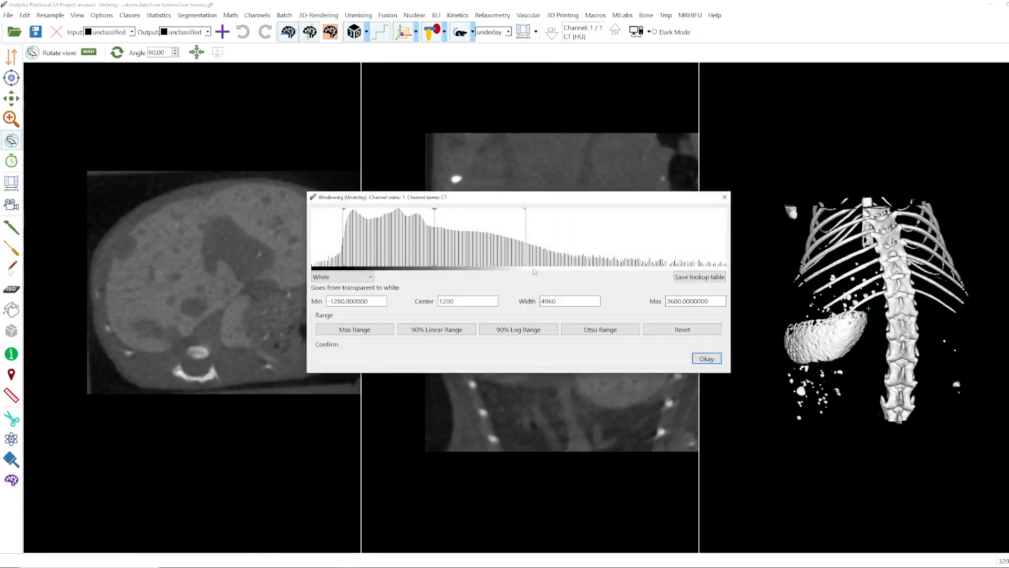
left_click_drag(526, 268, 513, 268)
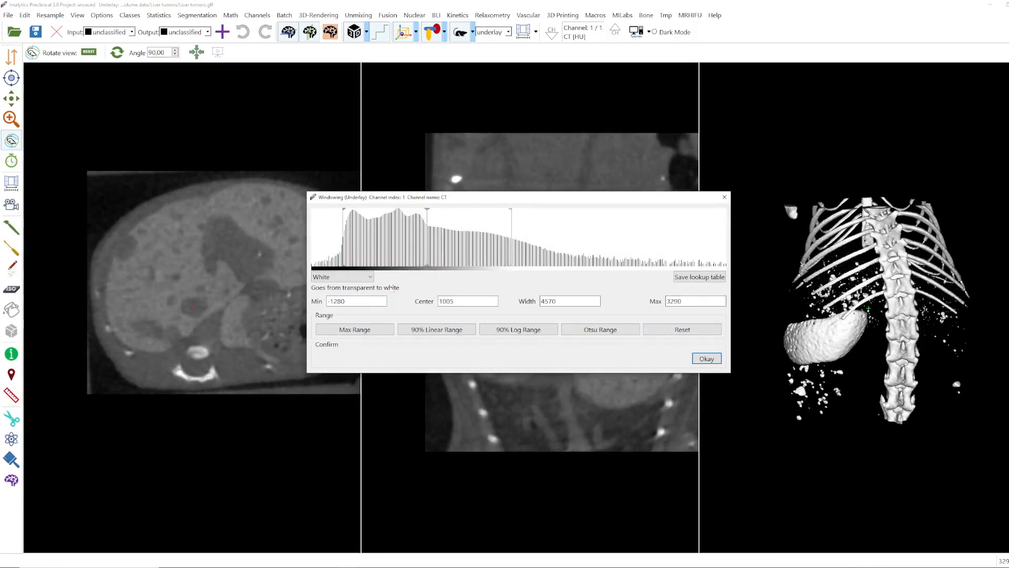
left_click(707, 358)
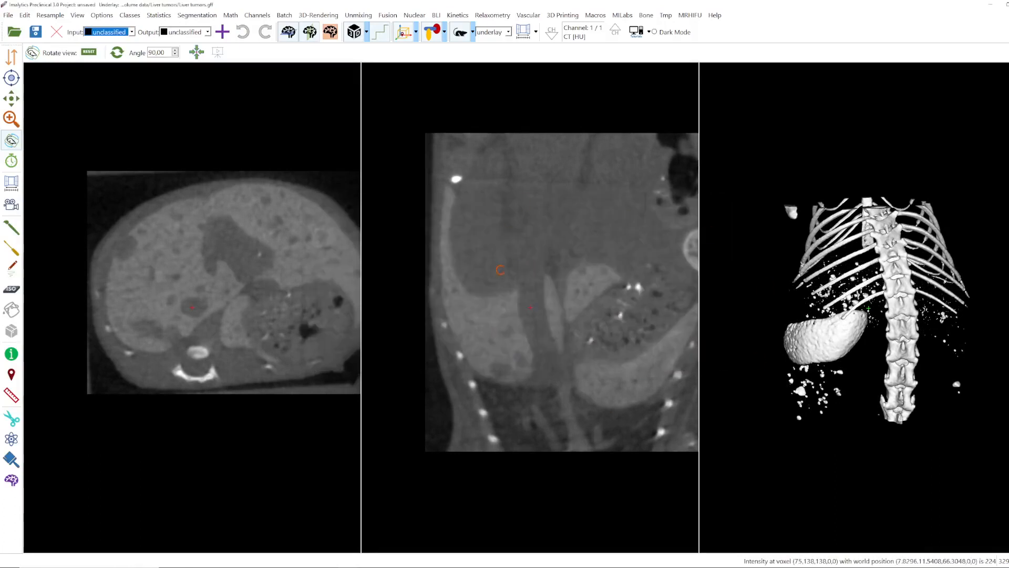
Step: Add a new segmentation class named Tmp
right_click(507, 305)
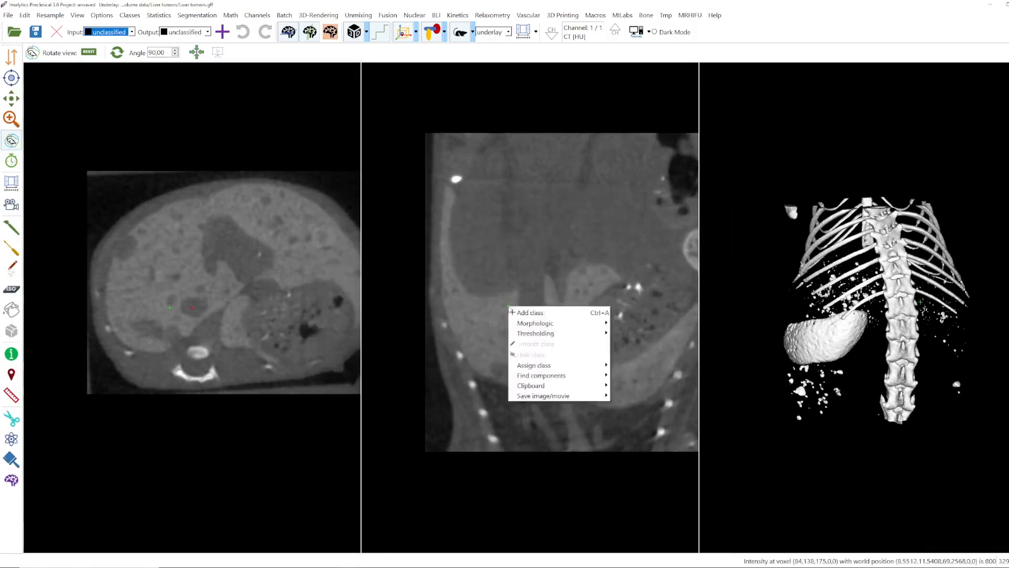
left_click(520, 311)
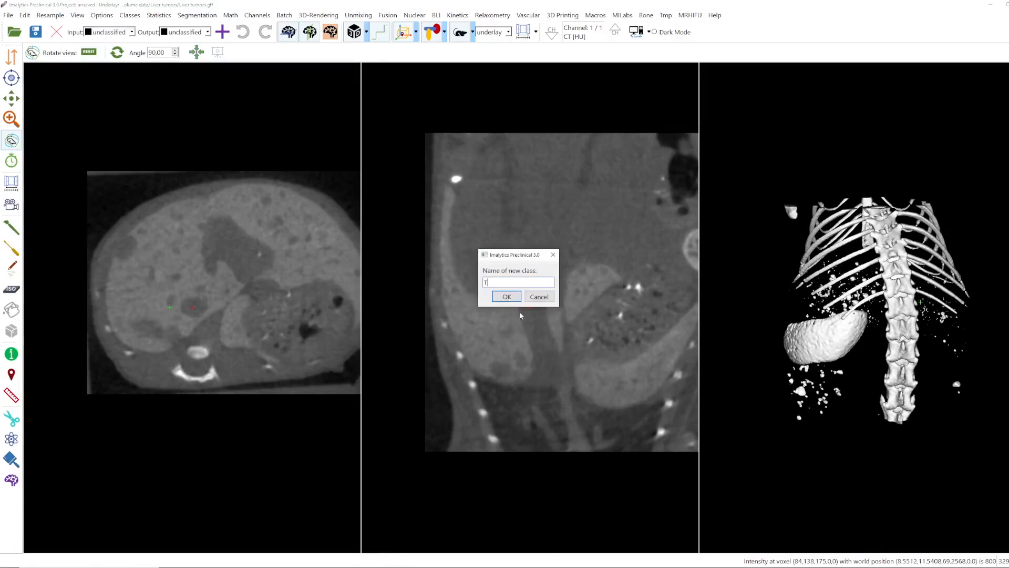
type("Tmp")
key("Return")
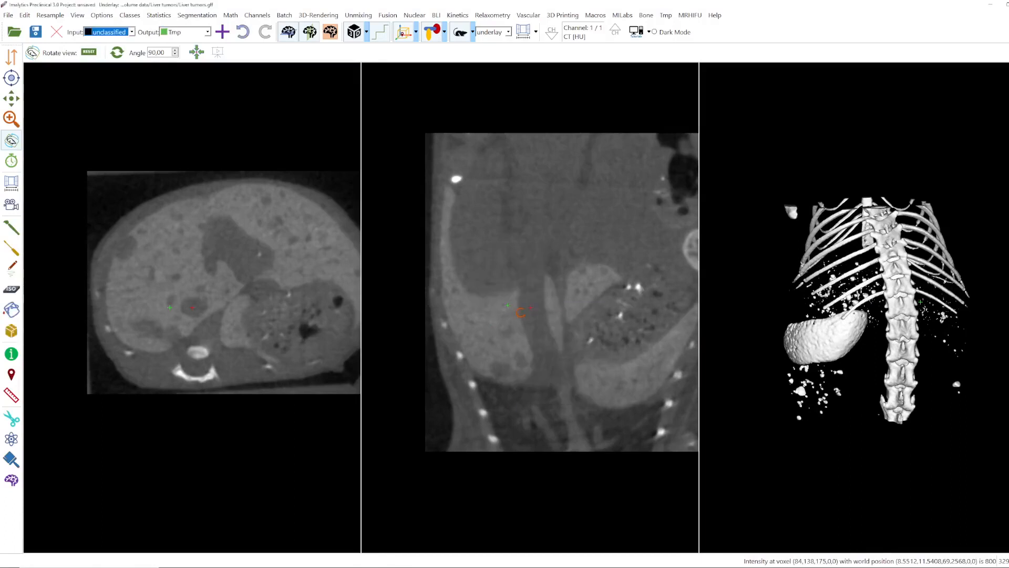
Step: Threshold the CT underlay above 1000 into the Tmp class
right_click(521, 312)
mouse_move(571, 339)
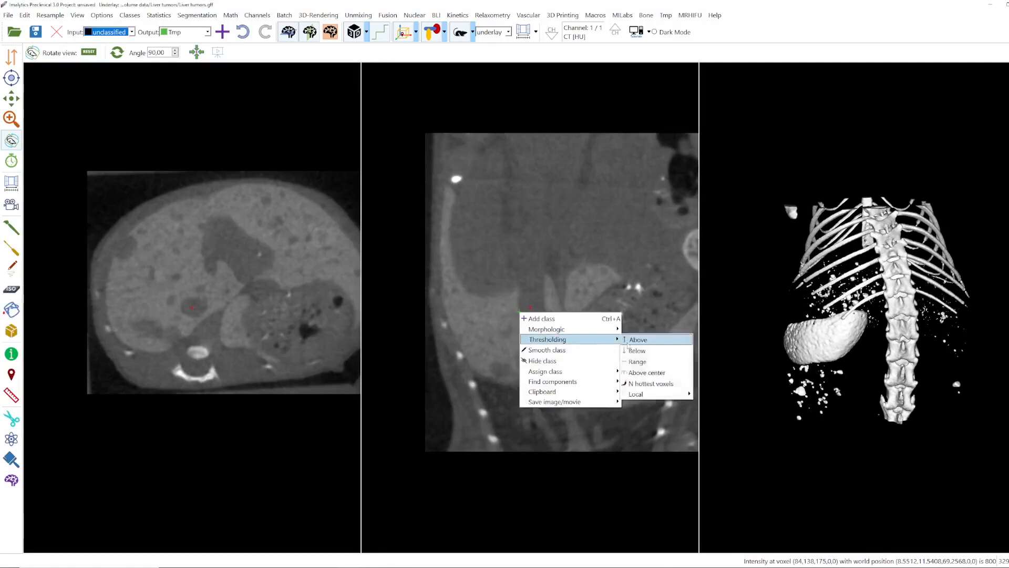
left_click(627, 344)
type("1000")
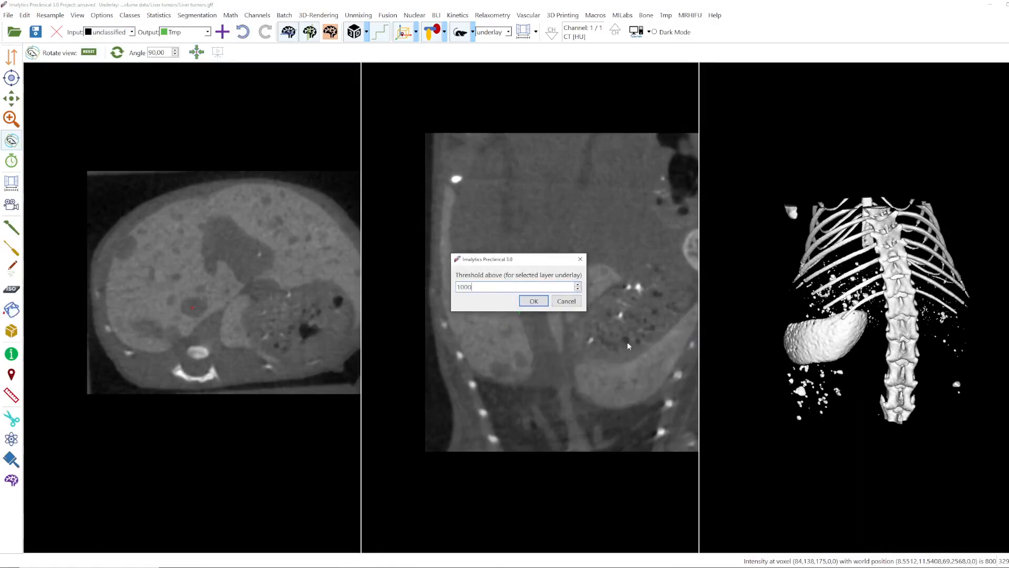
key("Return")
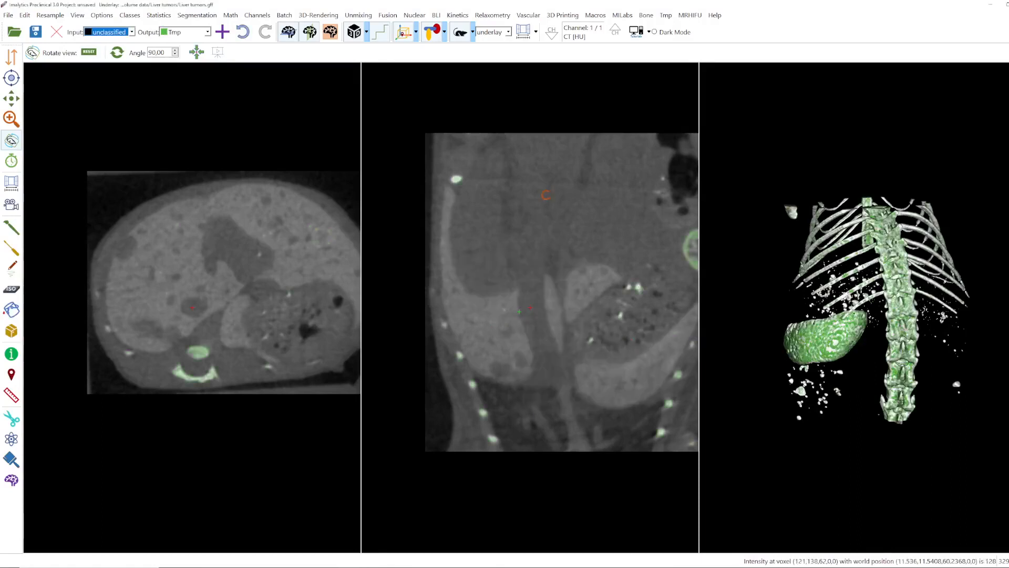
Step: Hide the CT underlay and centre the slice and 3D views on the rib tip touching the large oval structure
left_click(460, 33)
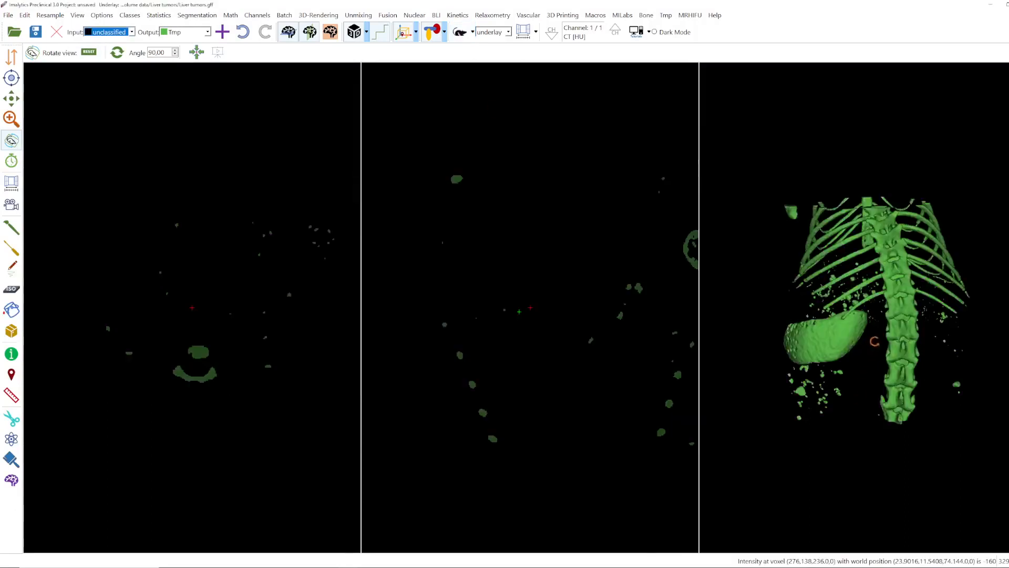
left_click(900, 320)
scroll(889, 326, "up", 5)
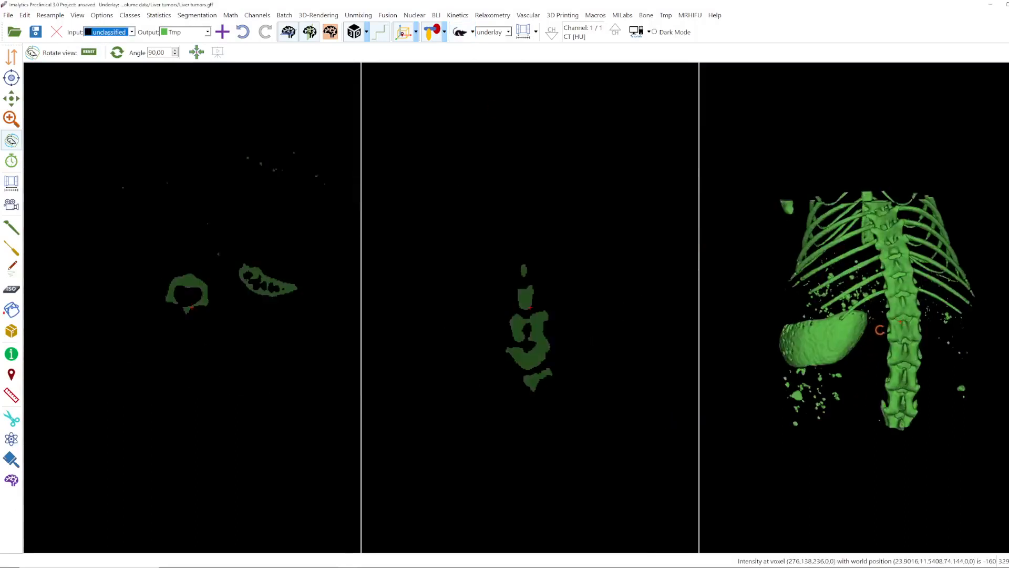
scroll(862, 334, "up", 2)
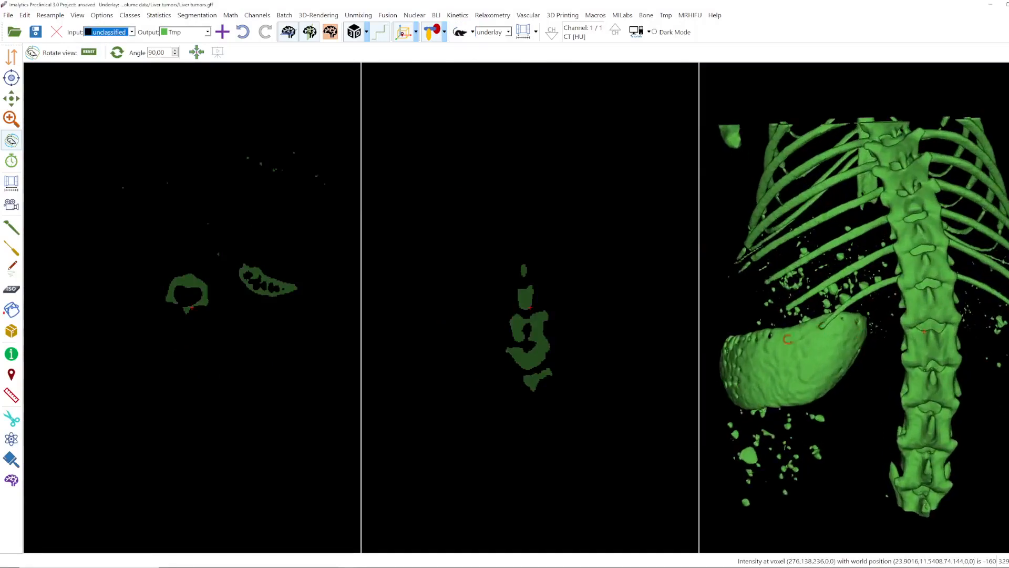
left_click(824, 326)
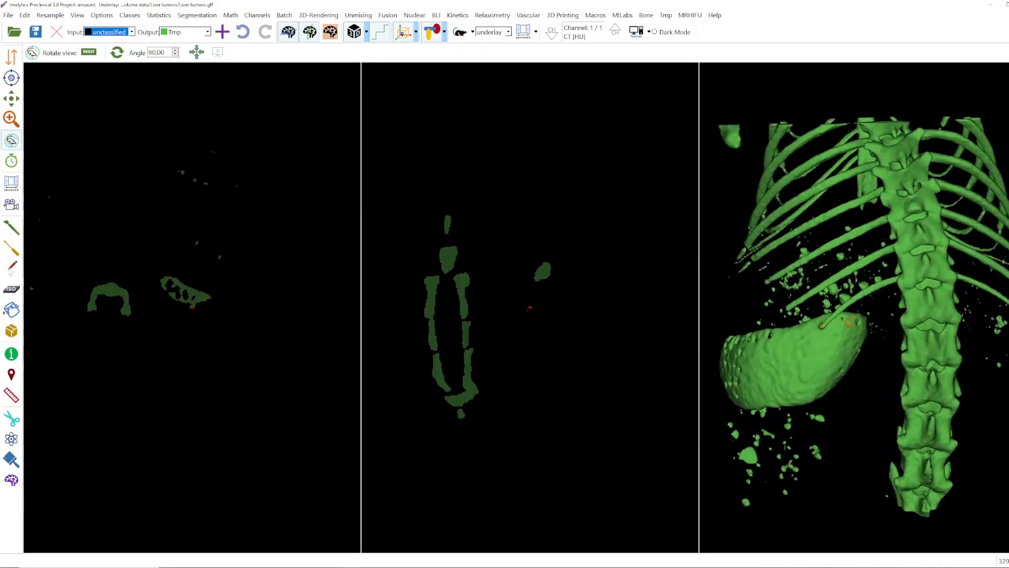
left_click_drag(855, 338, 919, 297)
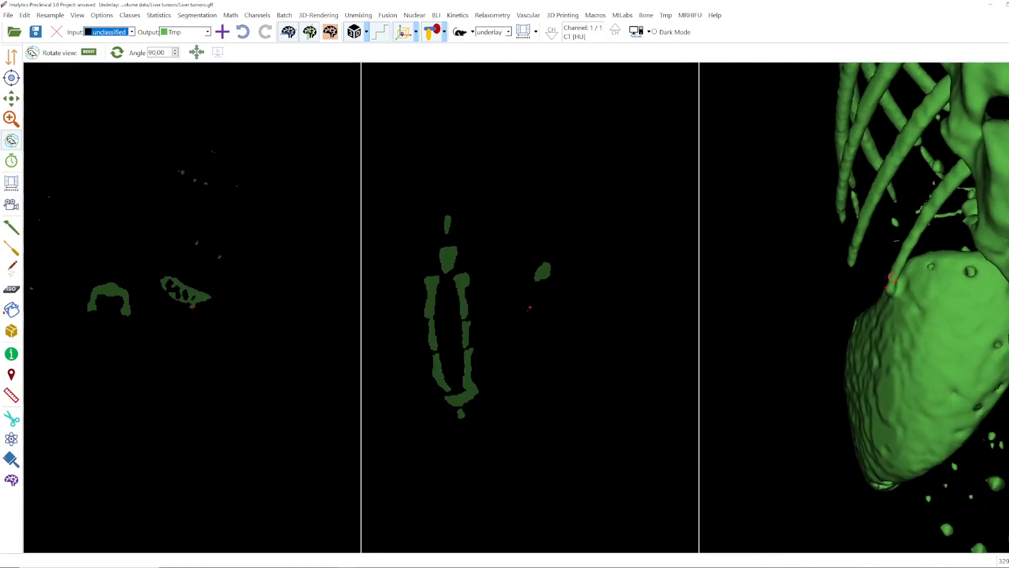
scroll(194, 305, "up", 8)
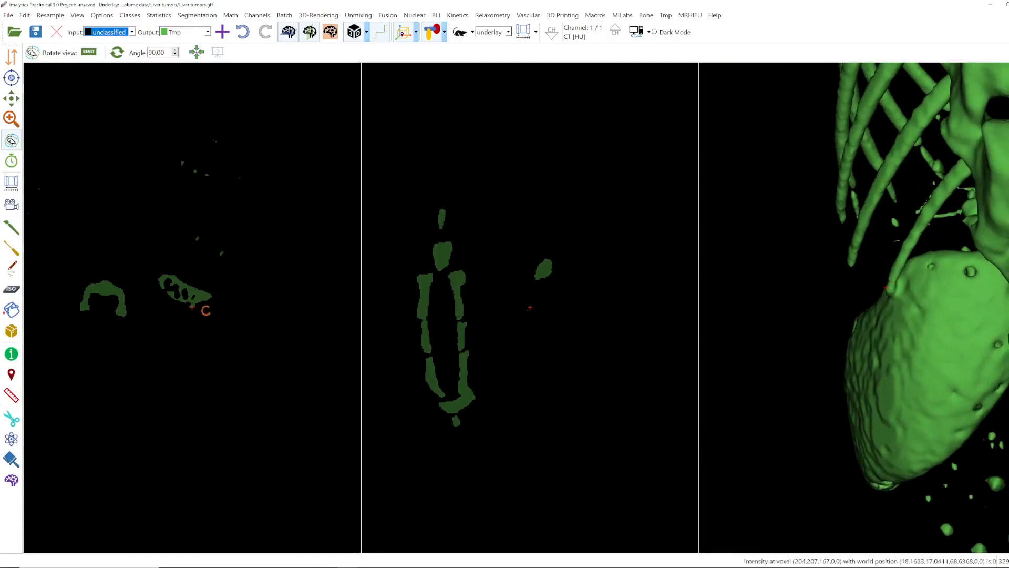
scroll(194, 305, "up", 4)
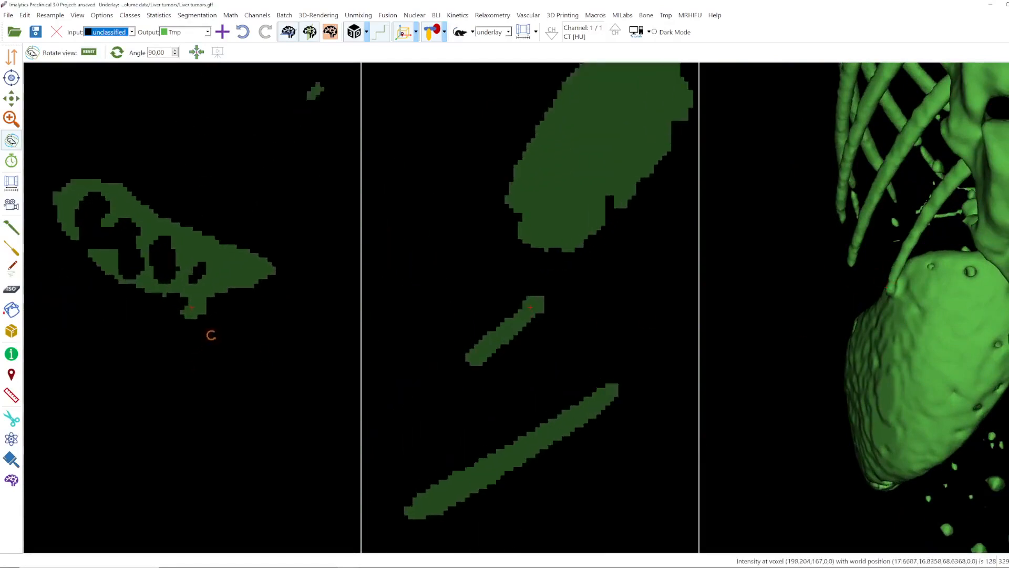
Step: Scribble over the rib tip on several axial slices and erase that region to separate the rib from the large oval structure
left_click(12, 267)
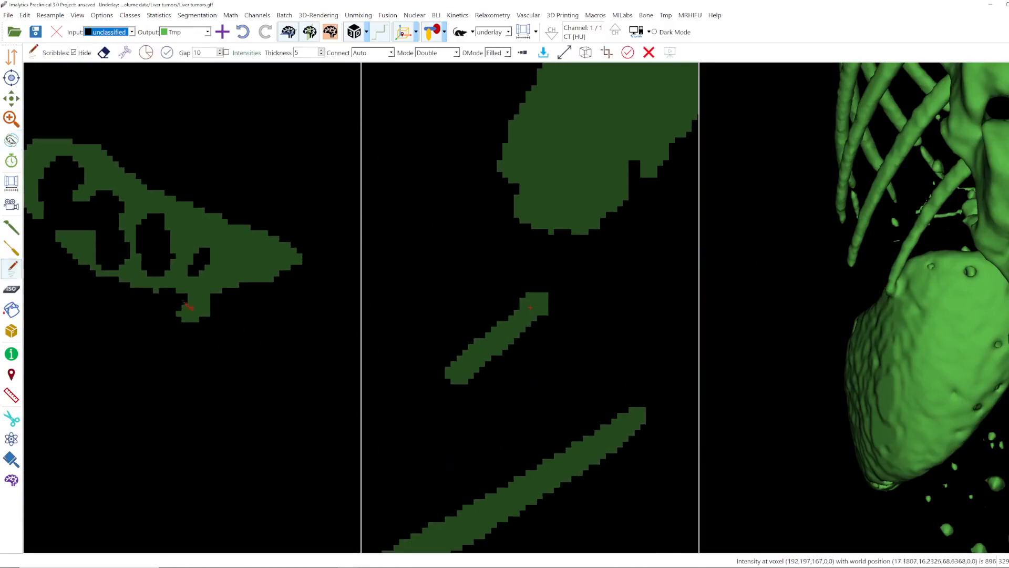
mouse_move(213, 304)
left_mouse_down()
mouse_move(211, 316)
mouse_move(179, 326)
mouse_move(206, 320)
mouse_move(137, 315)
mouse_move(179, 287)
left_mouse_up()
scroll(161, 297, "down", 3)
scroll(194, 313, "down", 3)
scroll(194, 313, "down", 4)
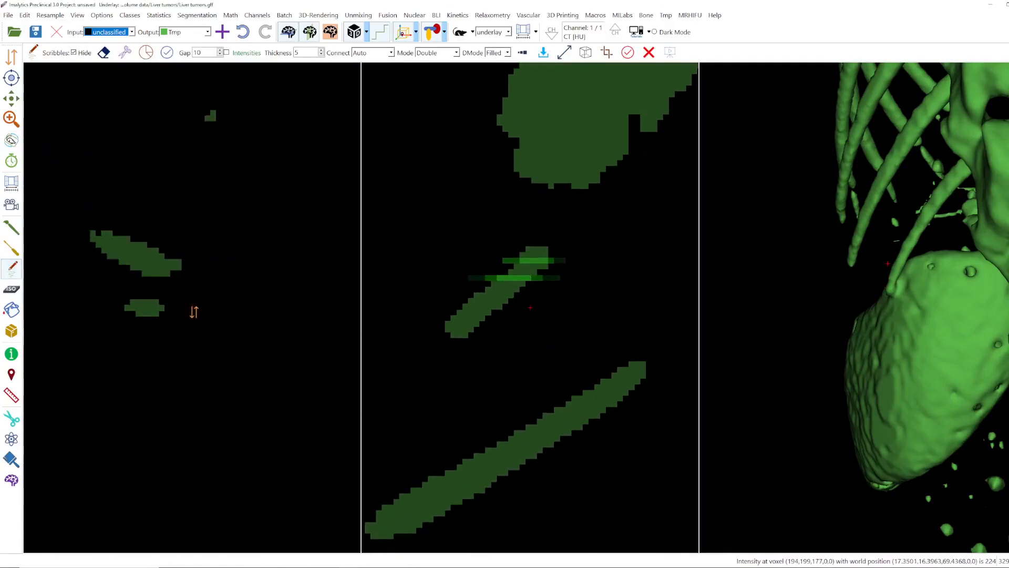
scroll(193, 311, "up", 12)
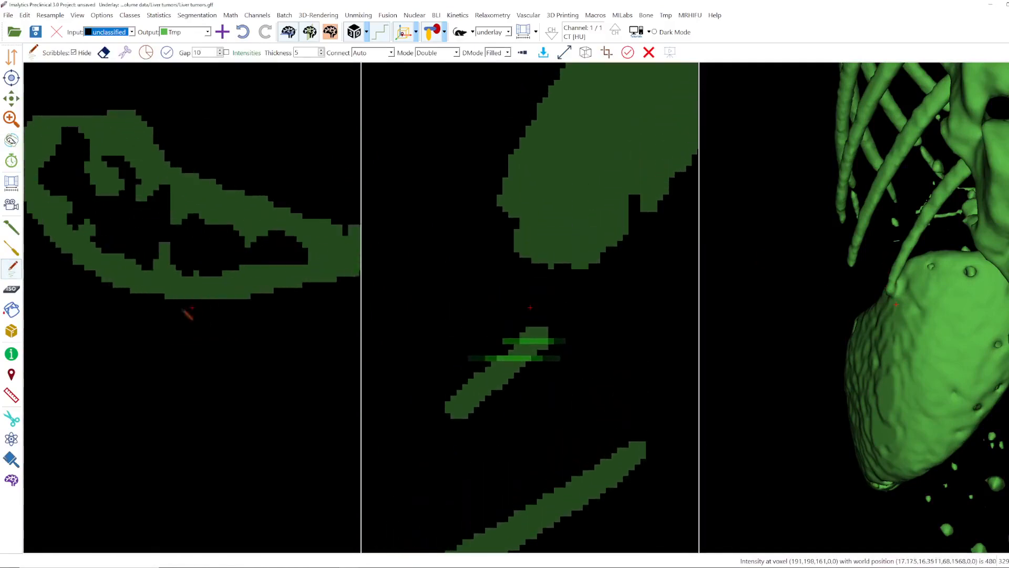
left_click_drag(221, 307, 177, 322)
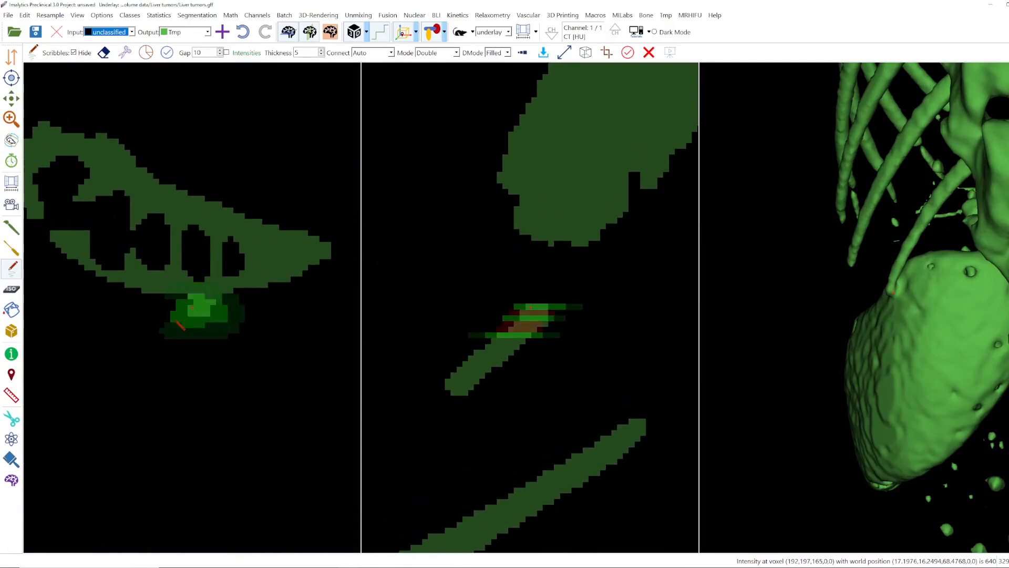
key("ctrl+z")
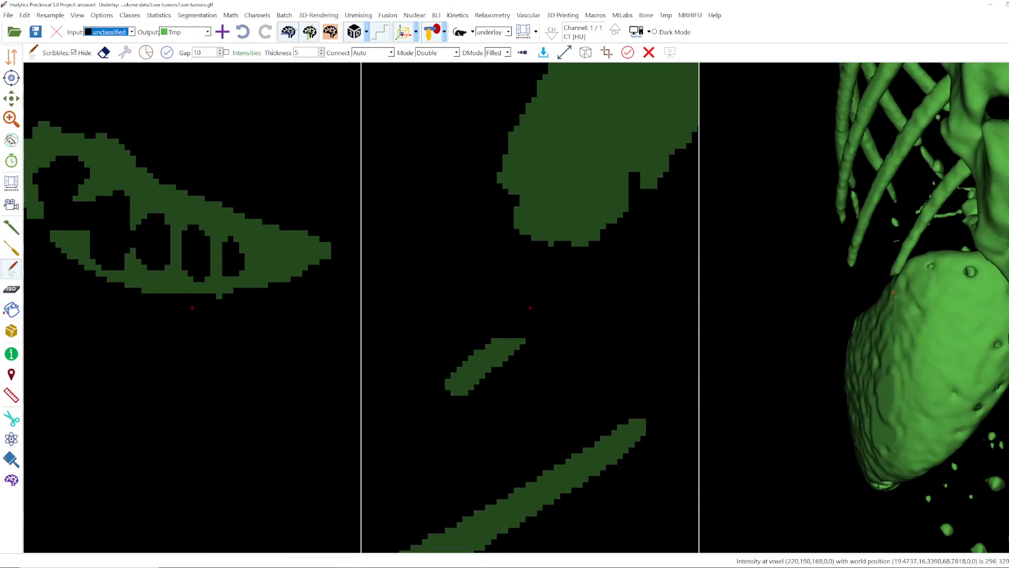
Step: Add a new segmentation class named Bone
left_click_drag(987, 311, 892, 282)
right_click(846, 316)
left_click(854, 322)
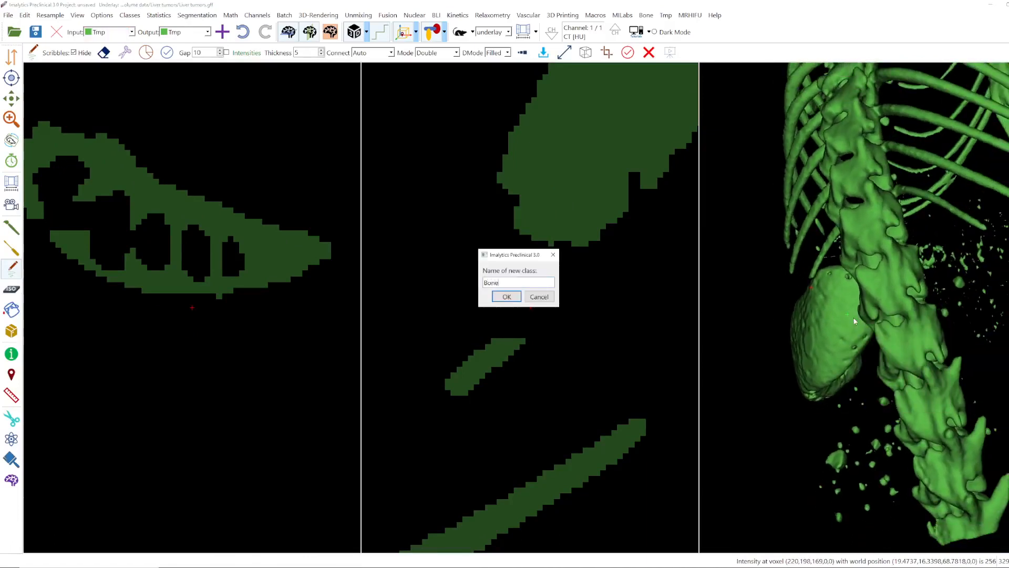
type("Bone")
key("Return")
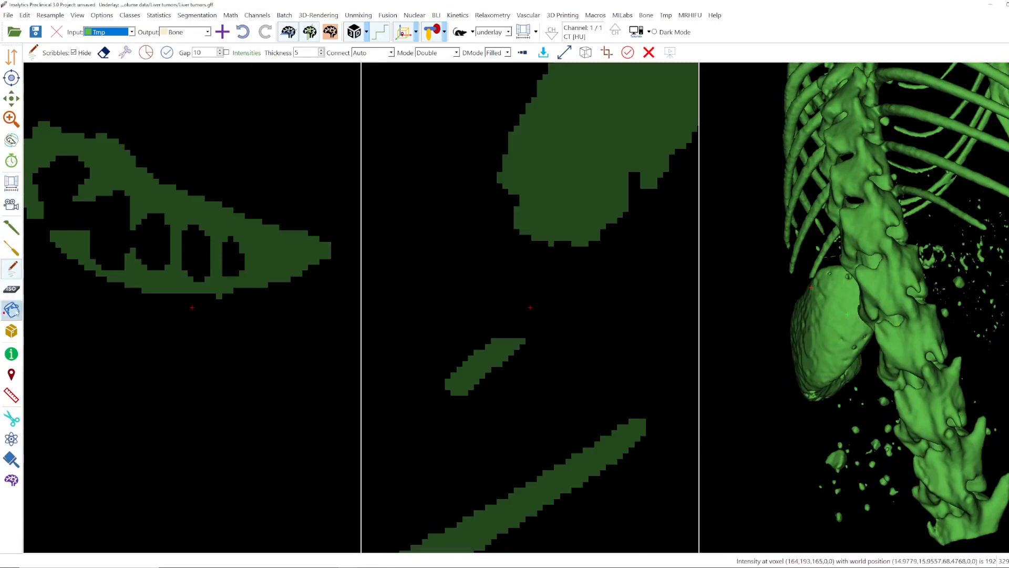
Step: Region-fill the spine and its connected ribs from the Tmp class into the Bone class
left_click(12, 310)
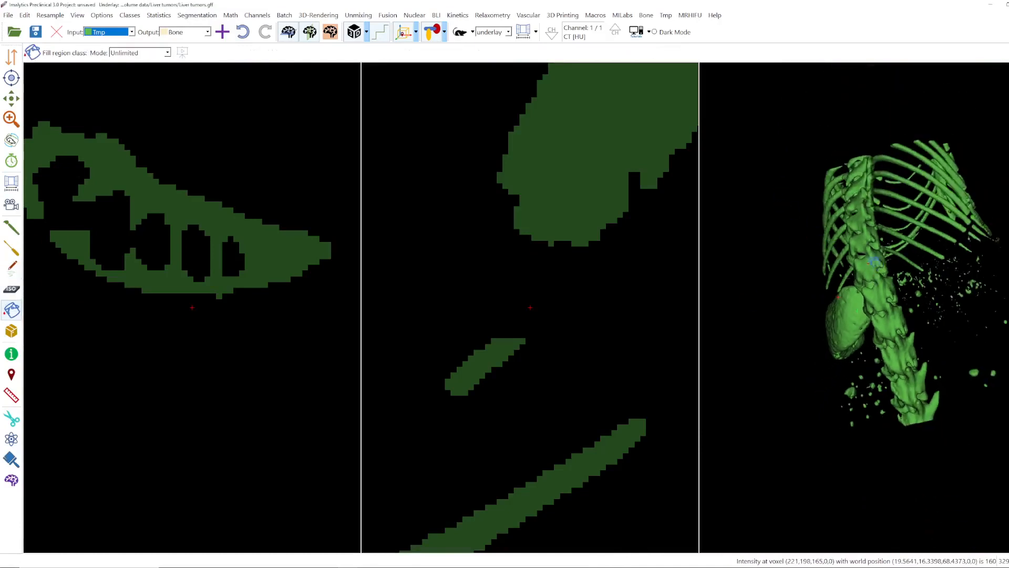
left_click(12, 140)
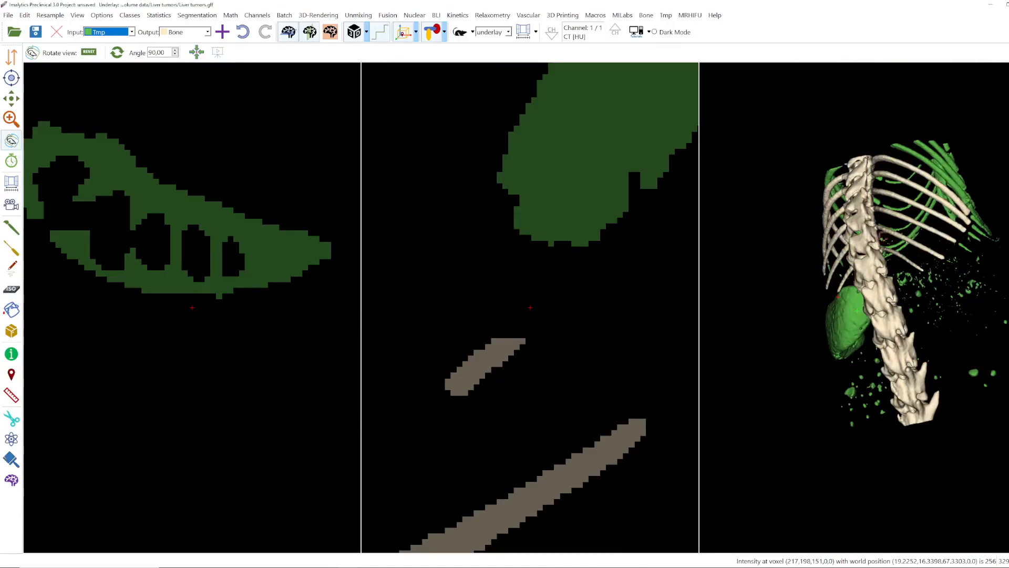
mouse_move(917, 218)
left_mouse_down()
mouse_move(931, 226)
mouse_move(921, 230)
left_mouse_up()
scroll(921, 230, "up", 5)
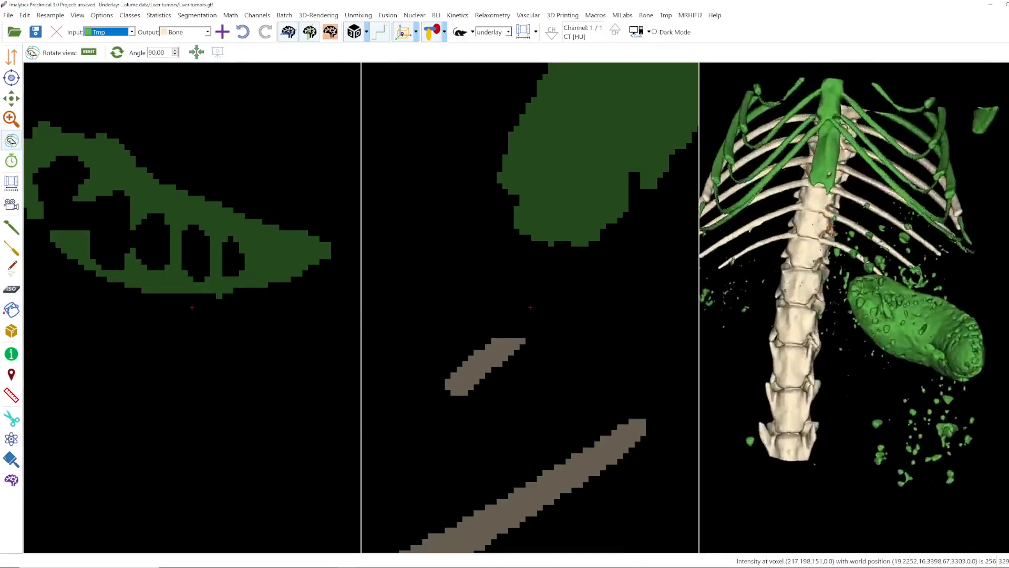
scroll(921, 230, "up", 2)
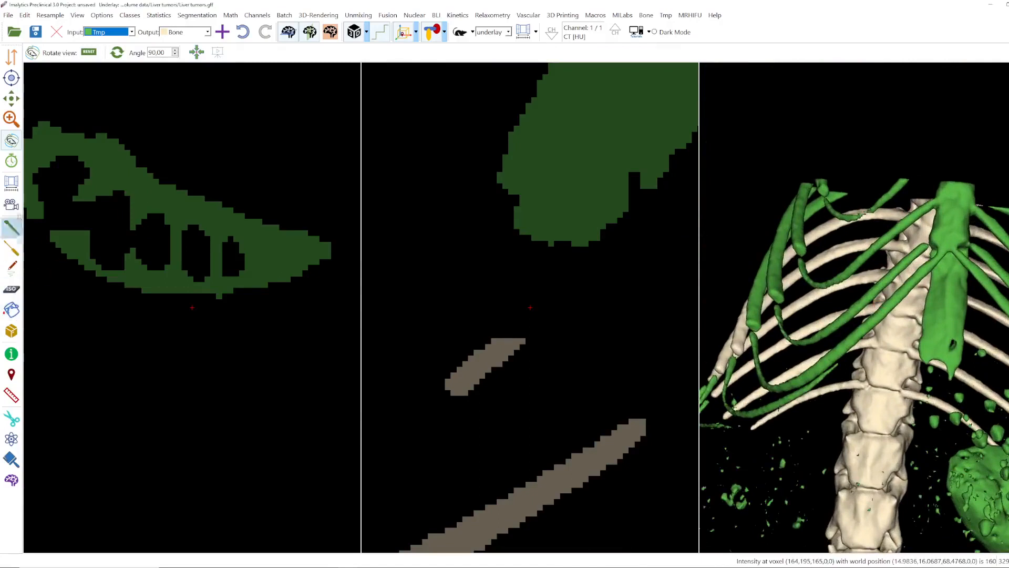
Step: Region-fill the separate outer rib segments on one side of the rib cage from Tmp into Bone
left_click(12, 310)
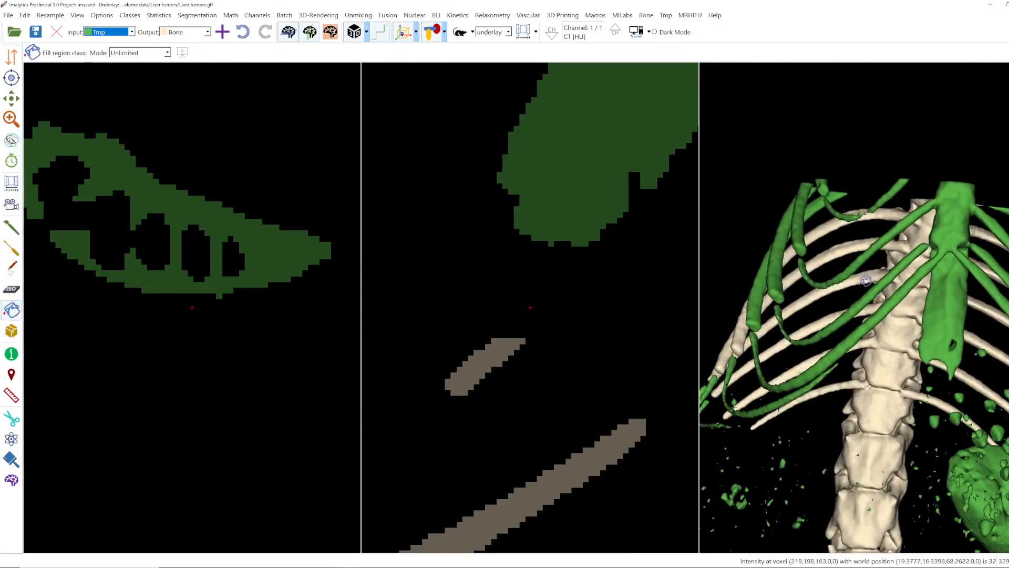
left_click(806, 249)
left_click(783, 270)
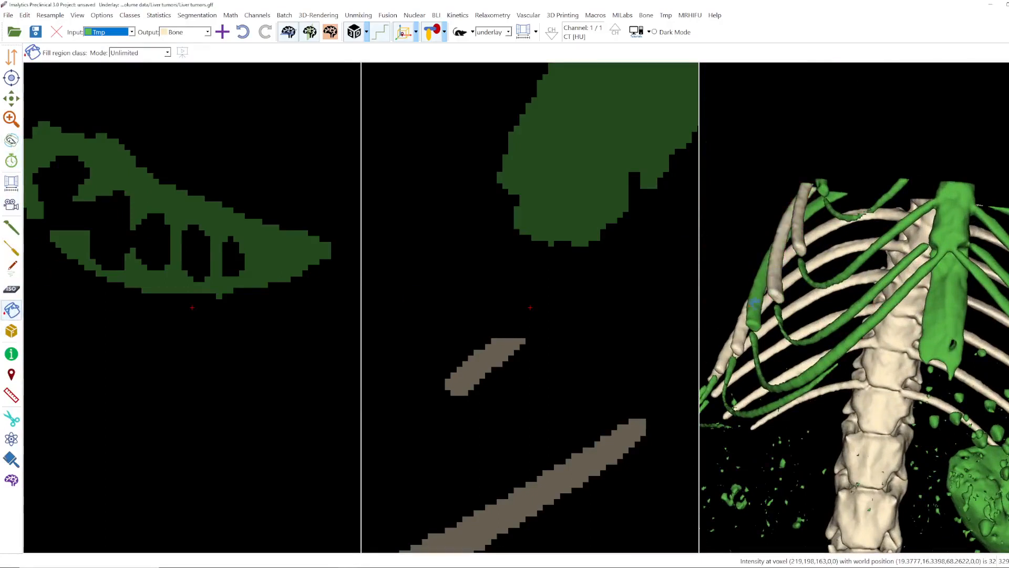
left_click(763, 317)
left_click(788, 371)
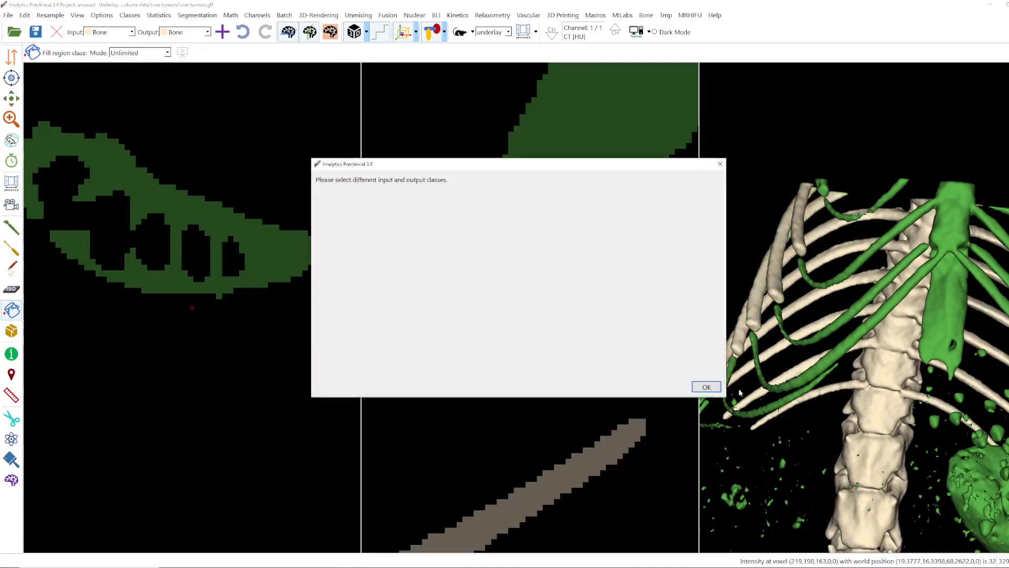
left_click(707, 387)
Step: Region-fill the sternum, the thin front ribs attached to it and the uppermost rib fragments into Bone
left_click(803, 380)
left_click(796, 394)
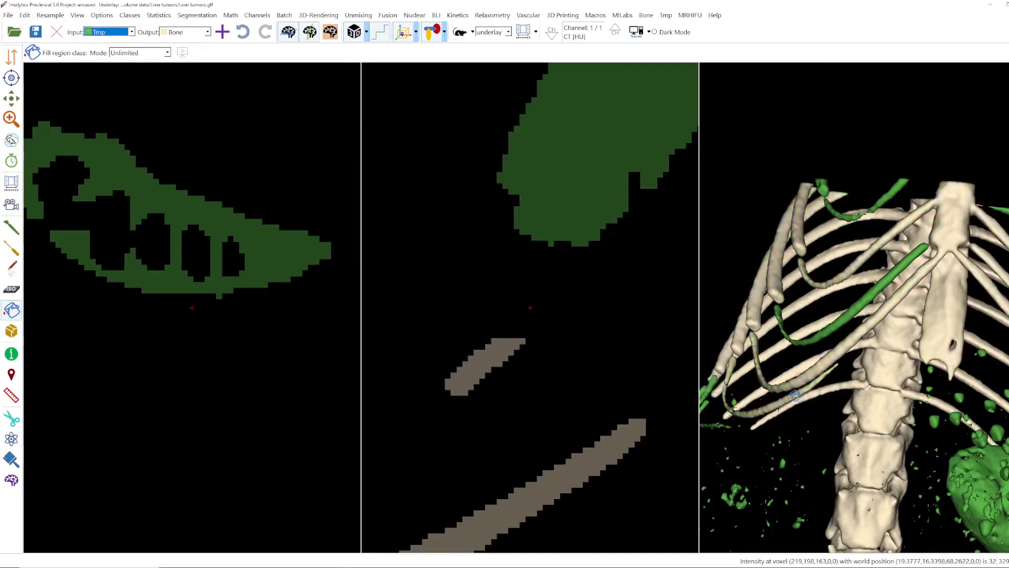
left_click(872, 296)
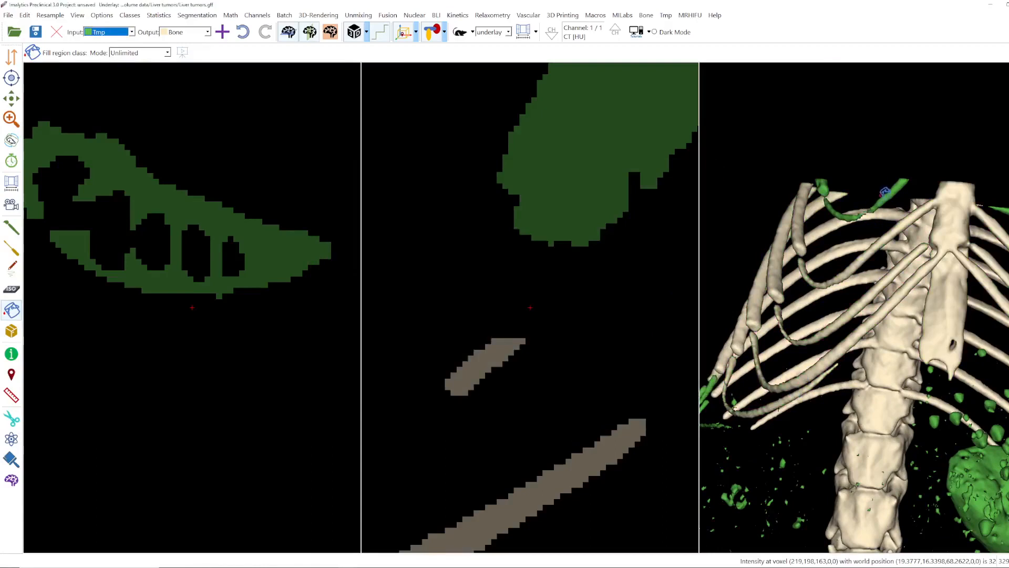
left_click(889, 196)
left_click(843, 210)
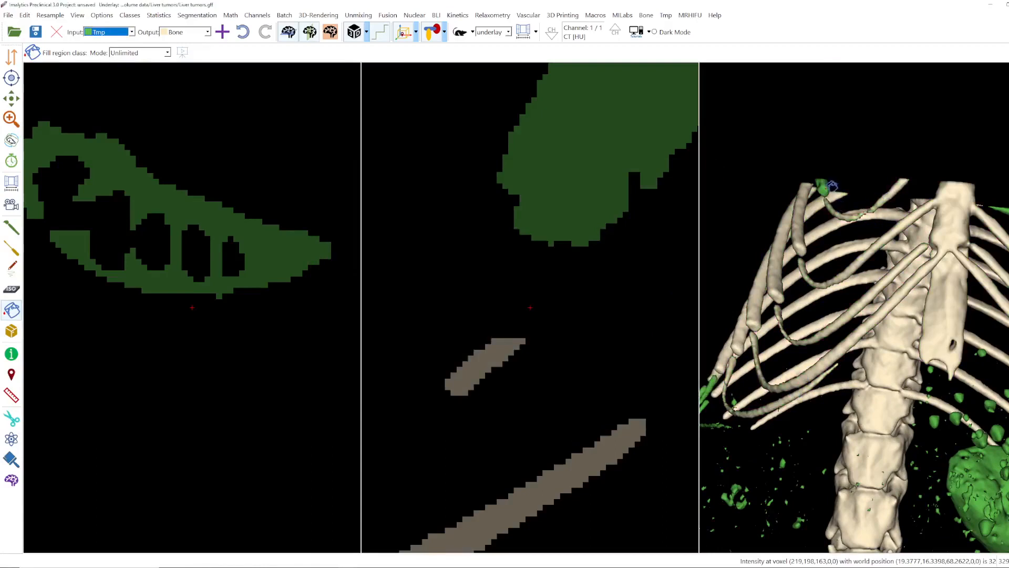
left_click(830, 187)
Step: Region-fill the remaining Tmp rib segments on the opposite side of the rib cage into Bone
scroll(899, 286, "up", 3)
left_click_drag(895, 287, 913, 288)
left_click(896, 283)
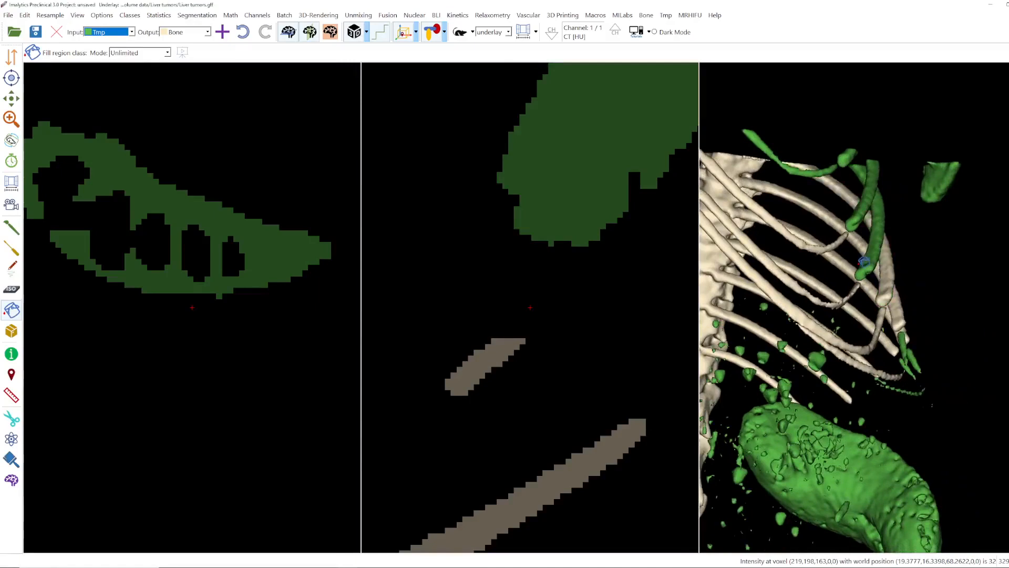
left_click(870, 258)
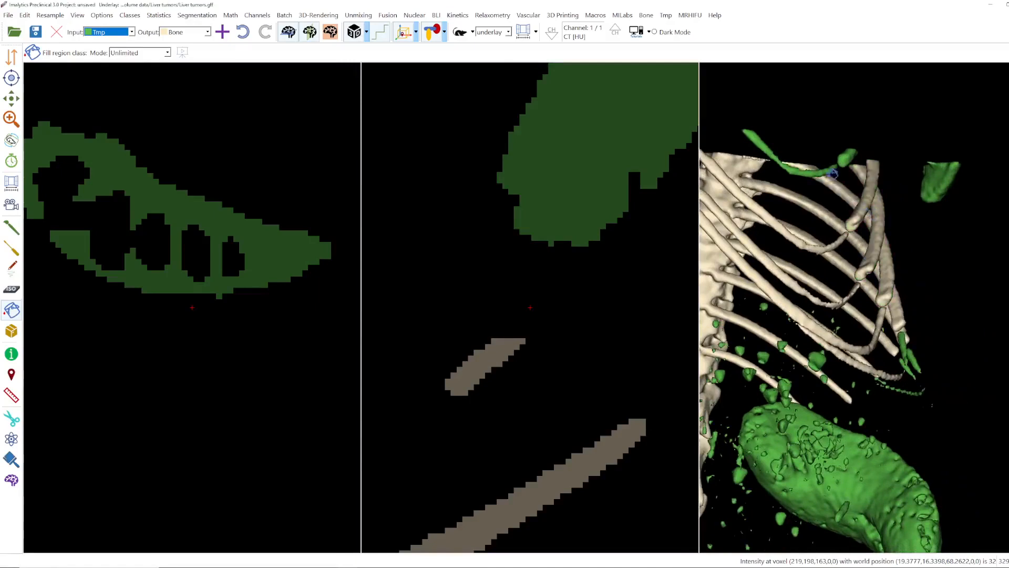
left_click_drag(784, 287, 893, 209)
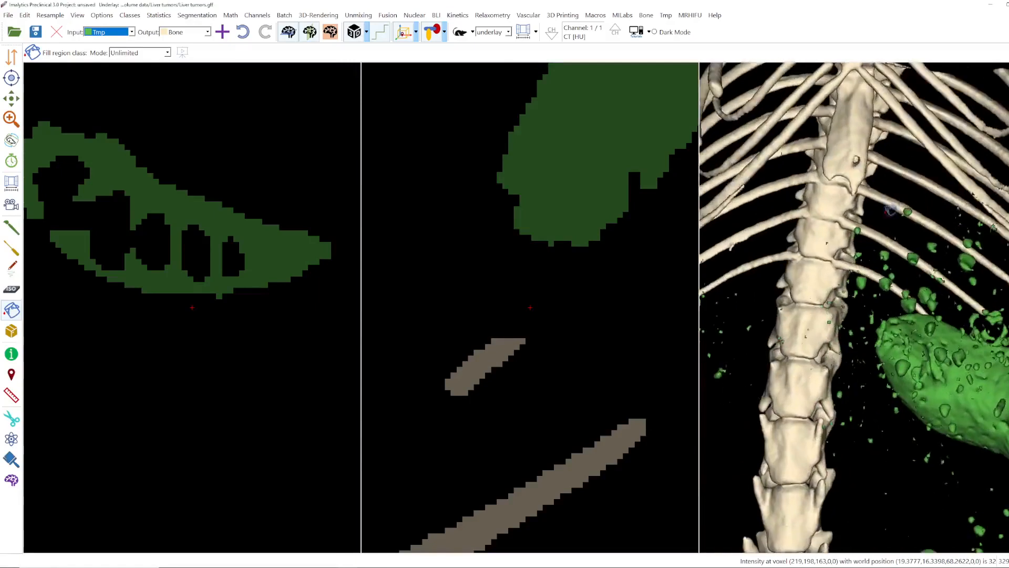
scroll(838, 275, "down", 3)
Step: Add a class named Spleen and region-fill the large oval structure from Tmp into it
right_click(784, 304)
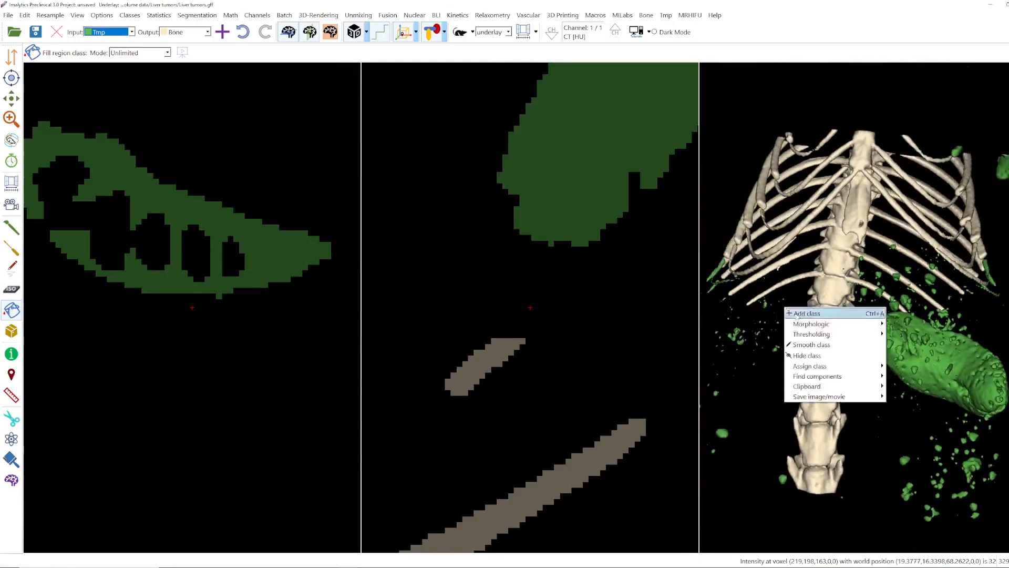
left_click(796, 314)
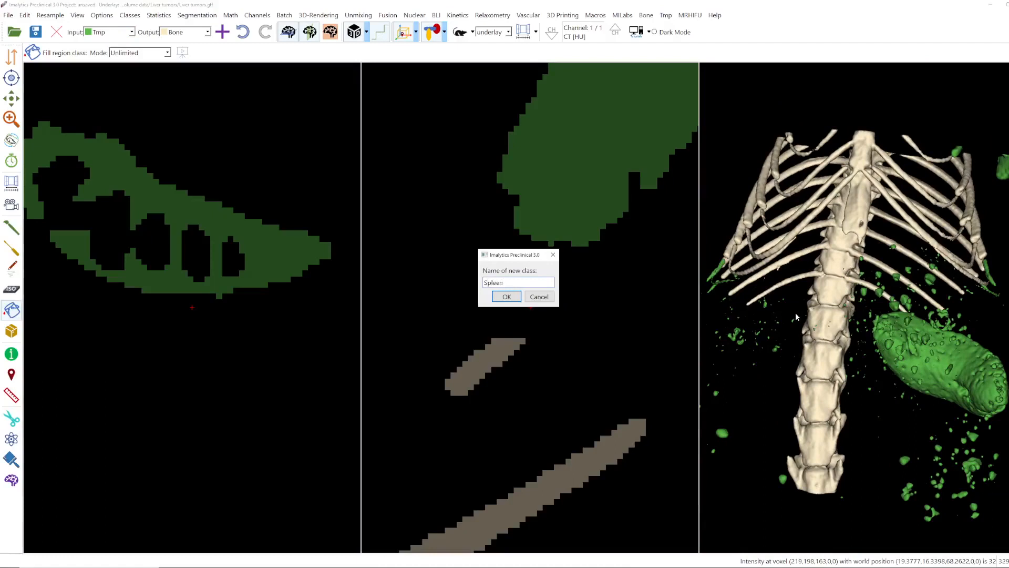
key("Return")
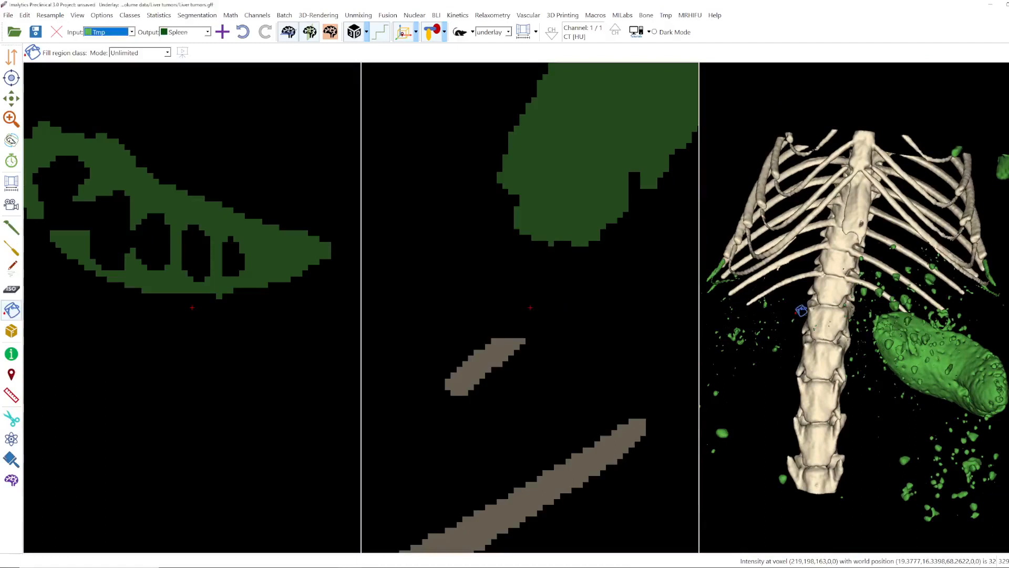
left_click(980, 361)
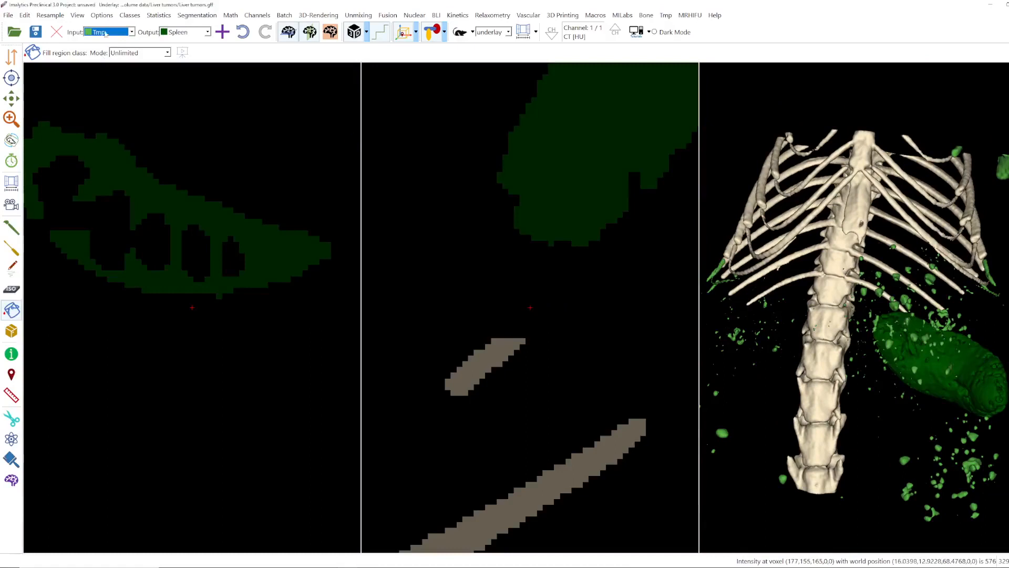
Step: Delete the Tmp class together with its leftover fragments
left_click(134, 16)
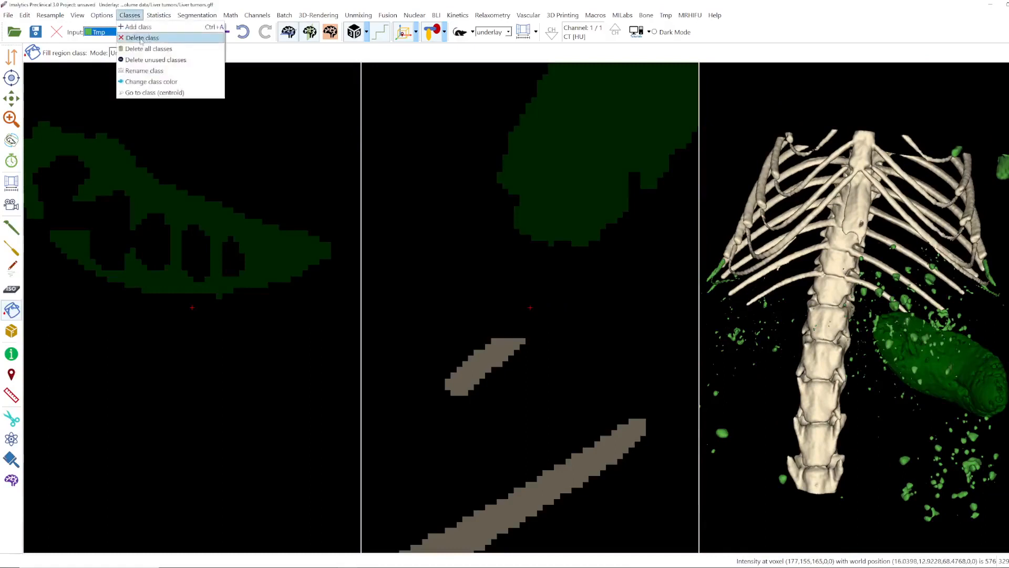
left_click(140, 38)
left_click(507, 299)
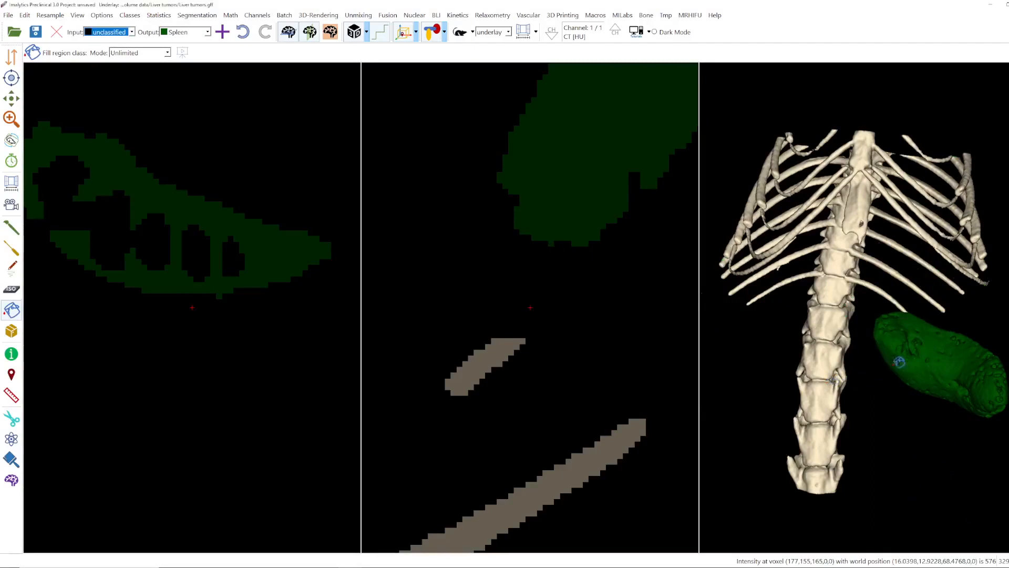
Step: Apply a morphologic closing to the Spleen class with a closing distance of 10 voxels
scroll(899, 363, "up", 3)
left_click_drag(924, 372, 811, 300)
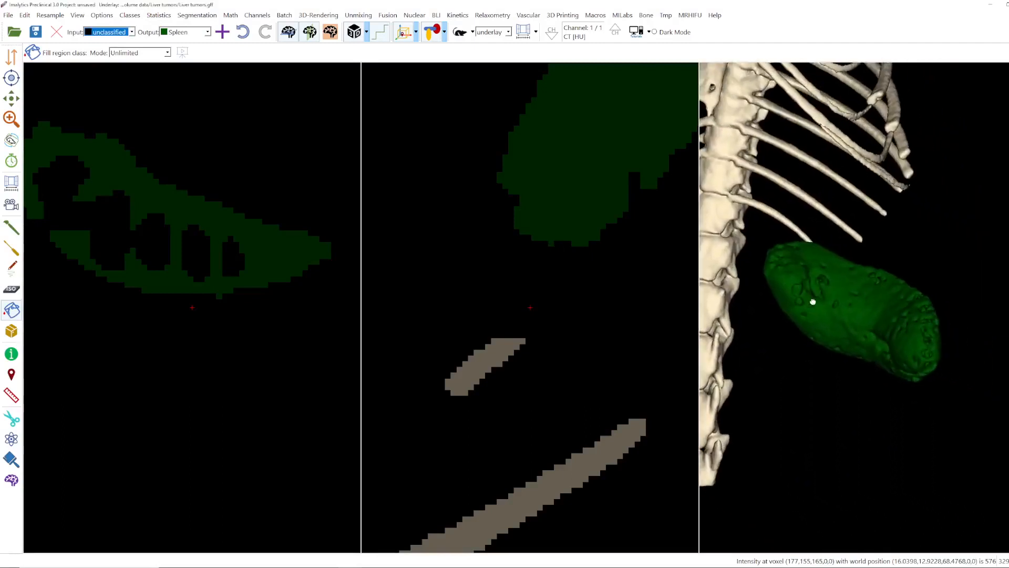
right_click(850, 308)
mouse_move(873, 327)
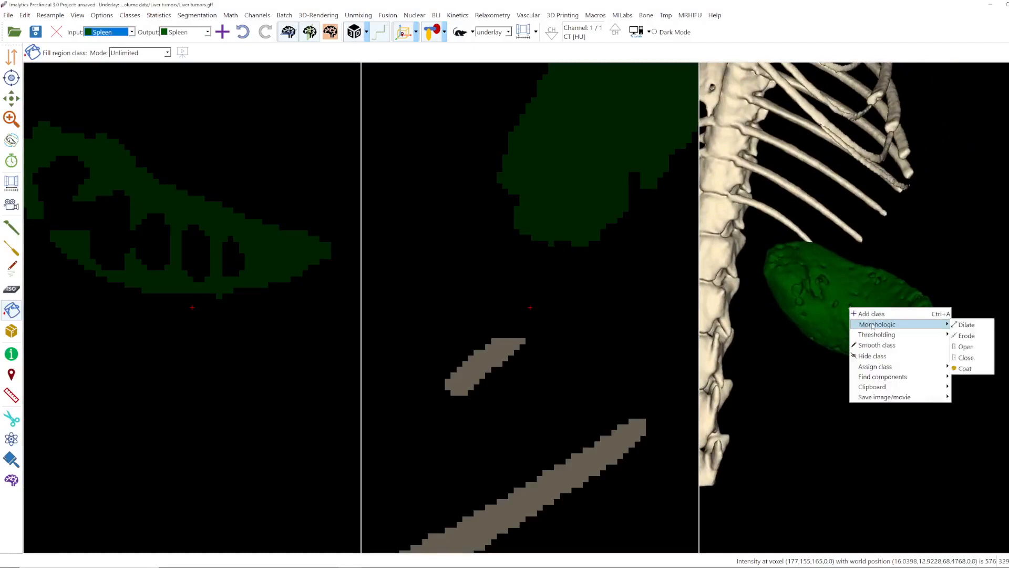
left_click(966, 358)
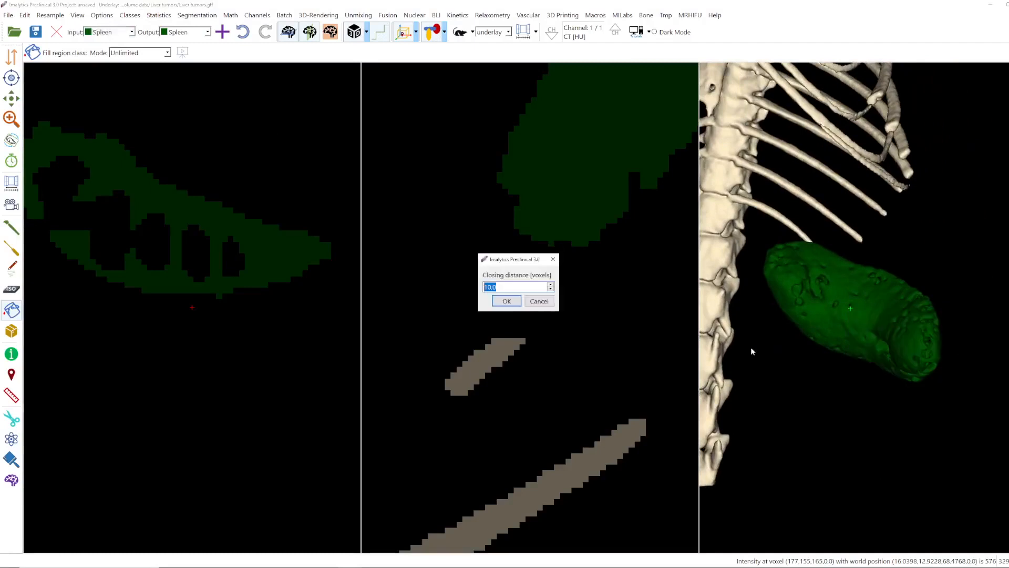
key("Return")
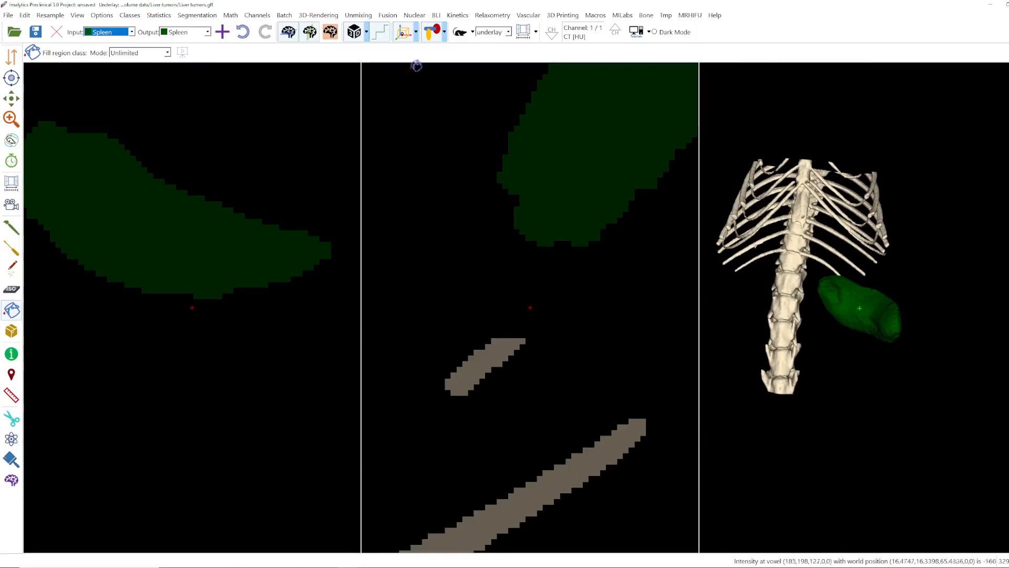
Step: Show the CT underlay again and bring the whole abdomen with the liver into the slice views
left_click(462, 33)
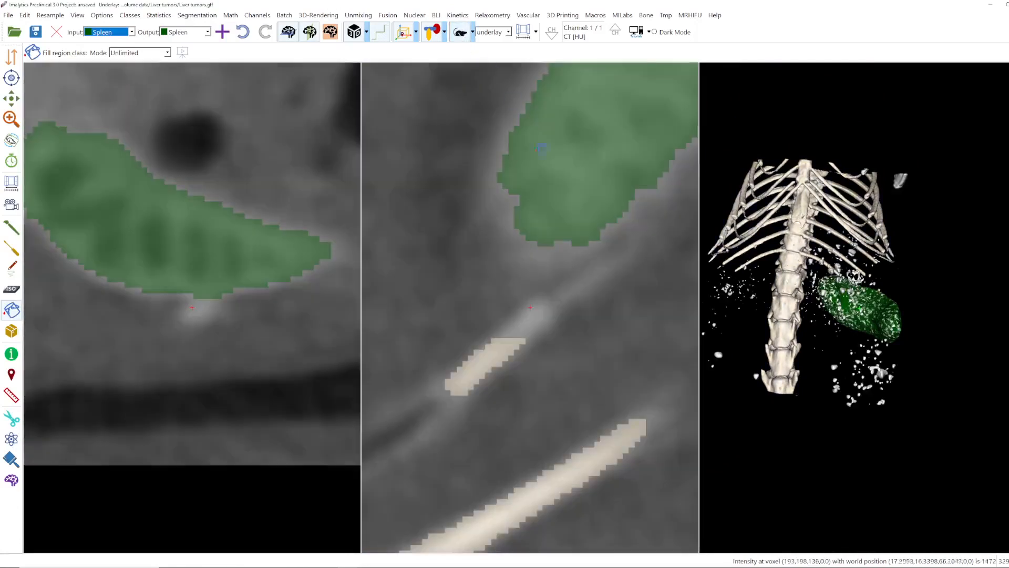
scroll(509, 219, "down", 1)
scroll(509, 219, "down", 5)
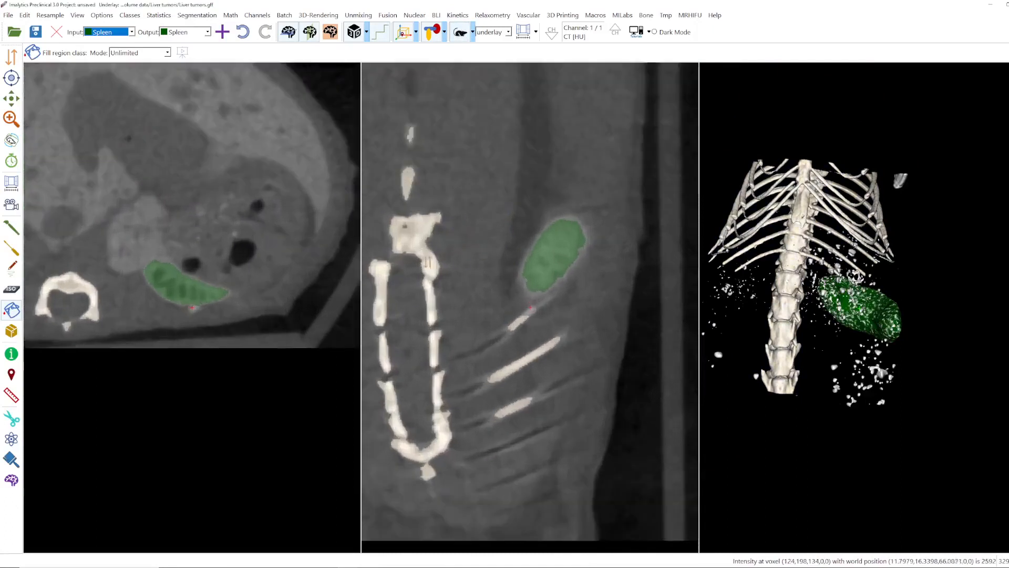
scroll(480, 326, "up", 3)
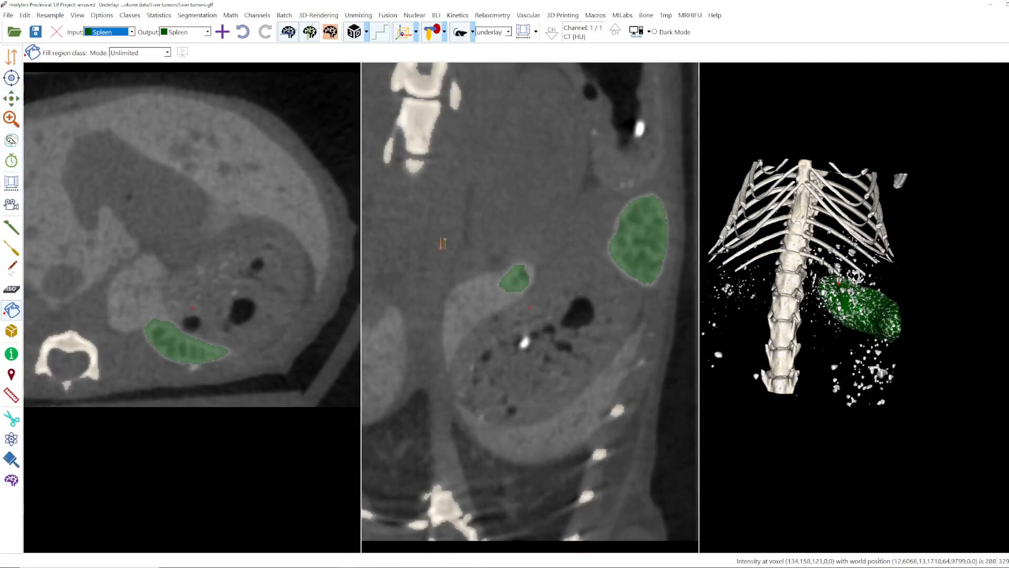
scroll(443, 241, "down", 5)
scroll(455, 230, "down", 4)
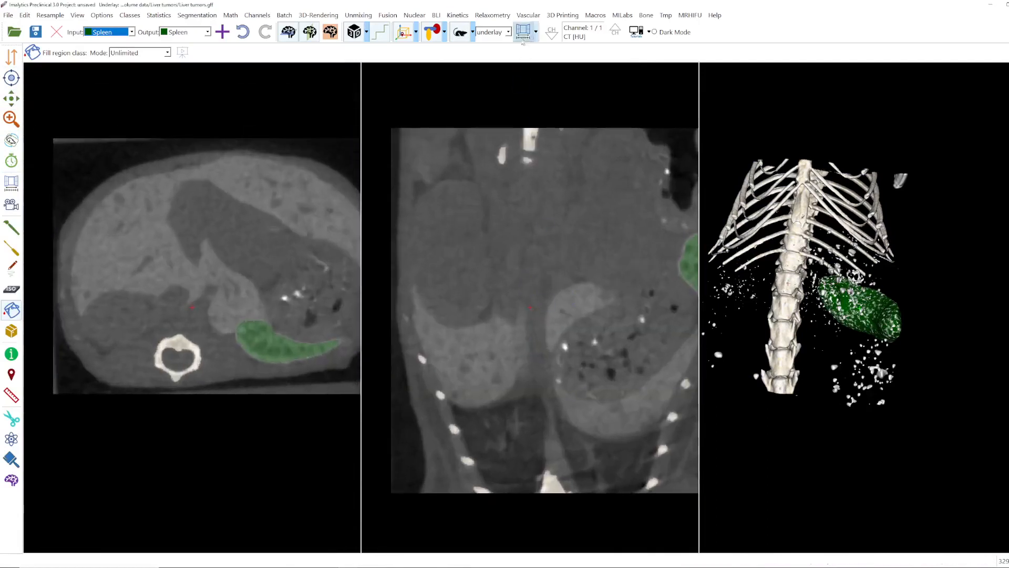
Step: Narrow the CT underlay windowing to a minimum of -1280 and a maximum of 2267
left_click(523, 32)
mouse_move(491, 269)
left_mouse_down()
mouse_move(459, 265)
mouse_move(474, 267)
left_mouse_up()
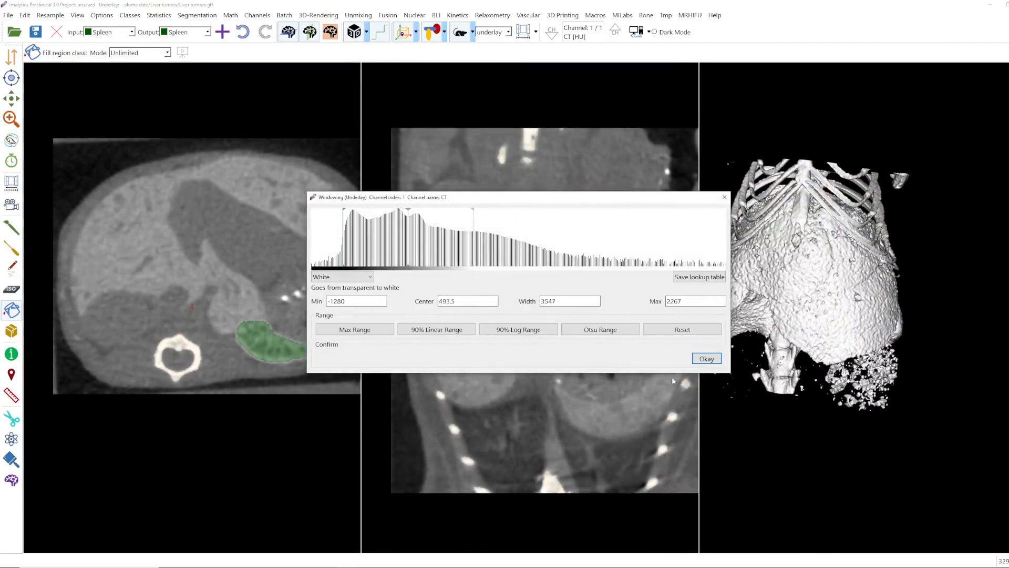
left_click(699, 359)
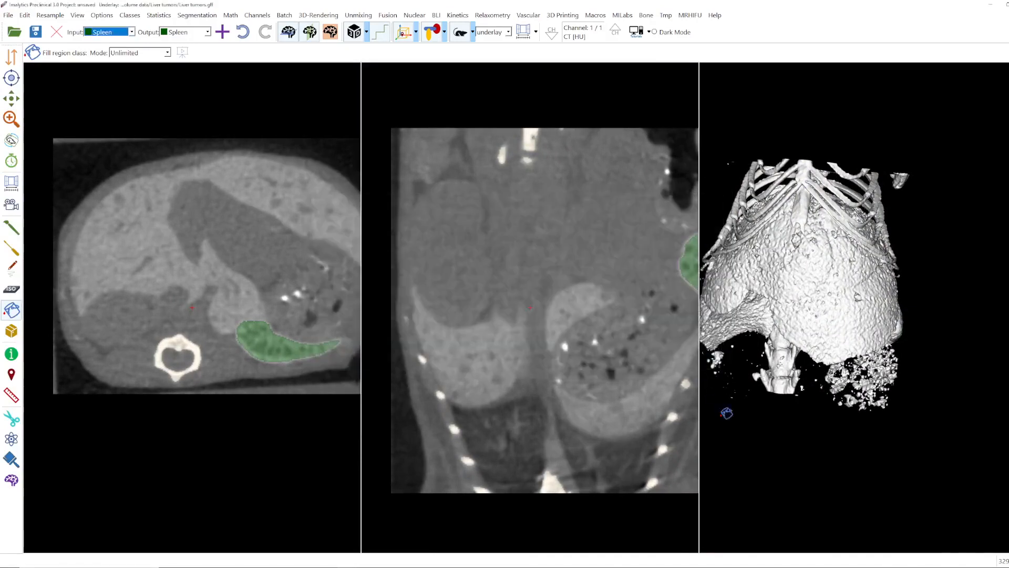
Step: Add a new class named Tmp for the next segmentation
right_click(180, 212)
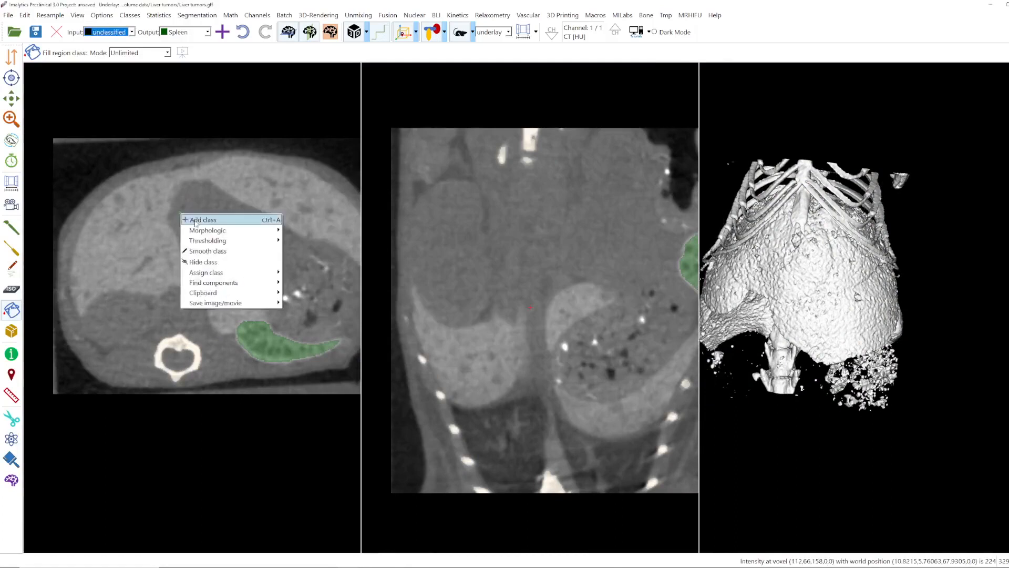
left_click(195, 220)
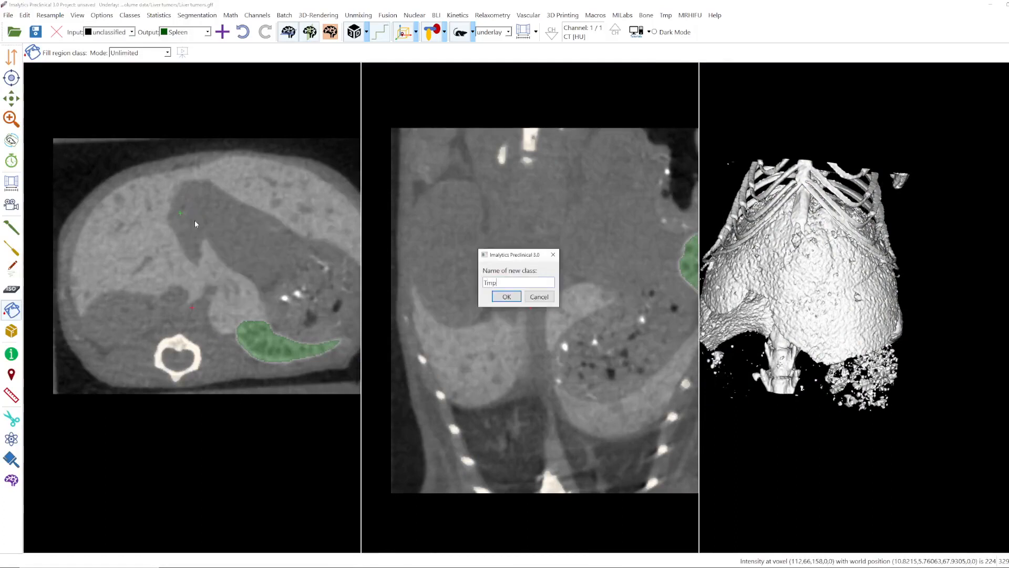
key("Return")
Step: Threshold the unclassified voxels of the CT underlay above 500 into the Tmp class
right_click(188, 267)
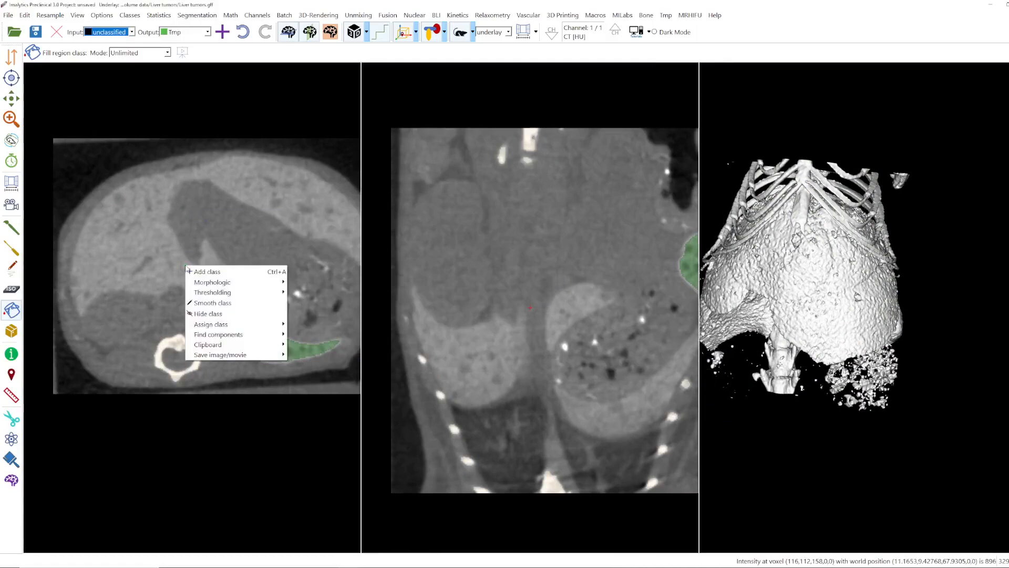
mouse_move(248, 294)
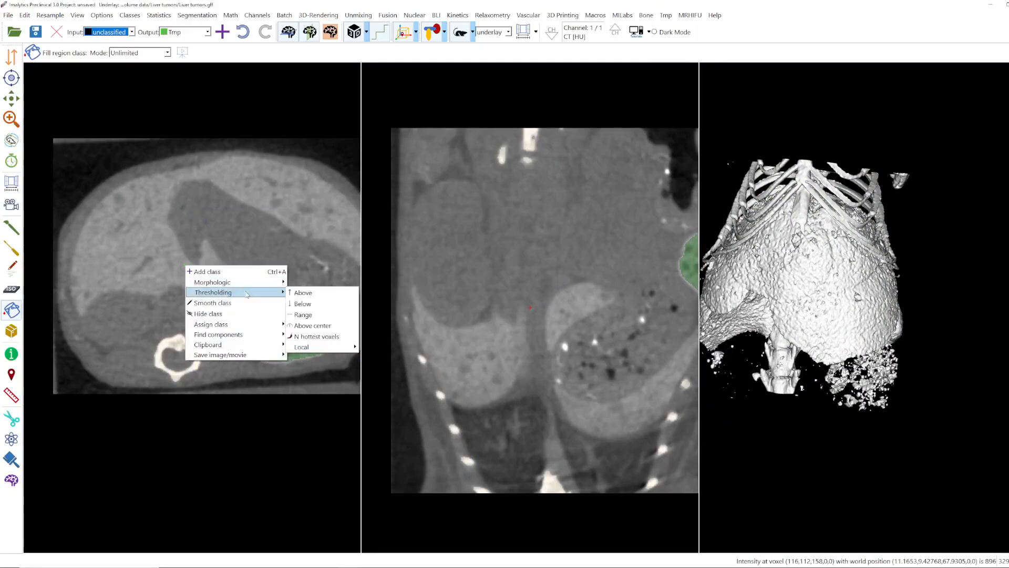
left_click(302, 292)
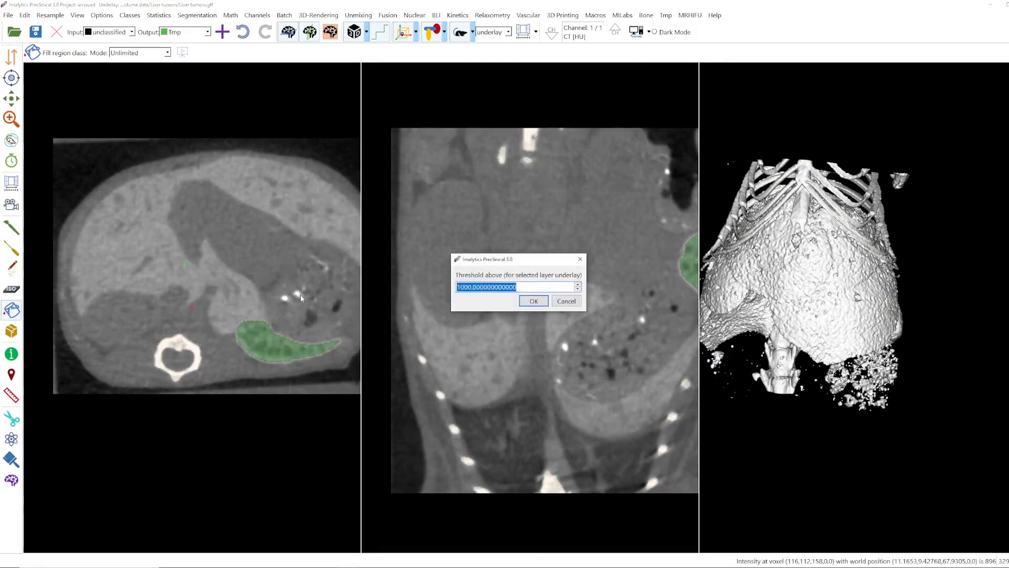
type("500")
key("Return")
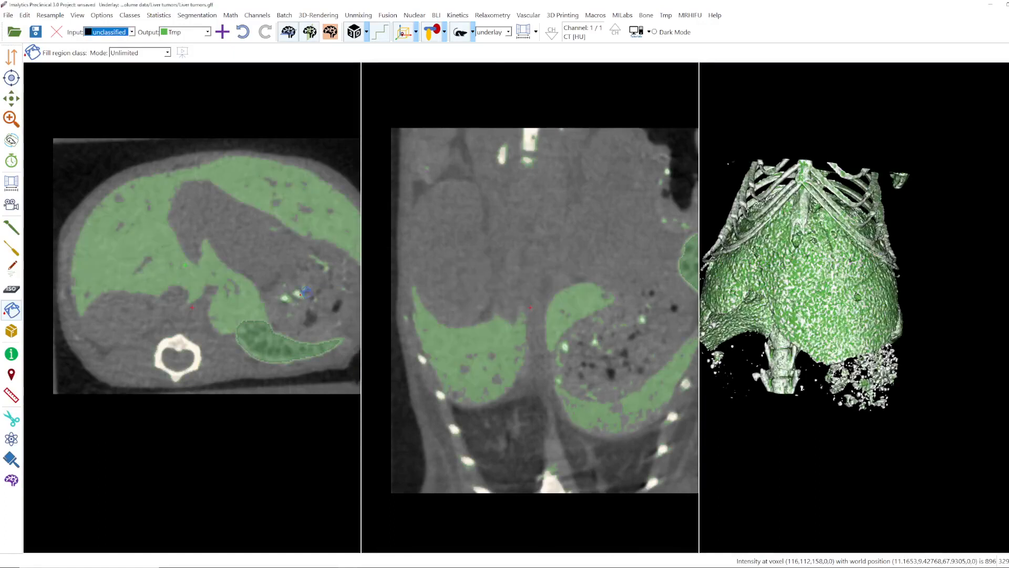
Step: Hide the CT underlay and apply a morphologic dilation to the Bone class to cover the rim around the bones
left_click(460, 35)
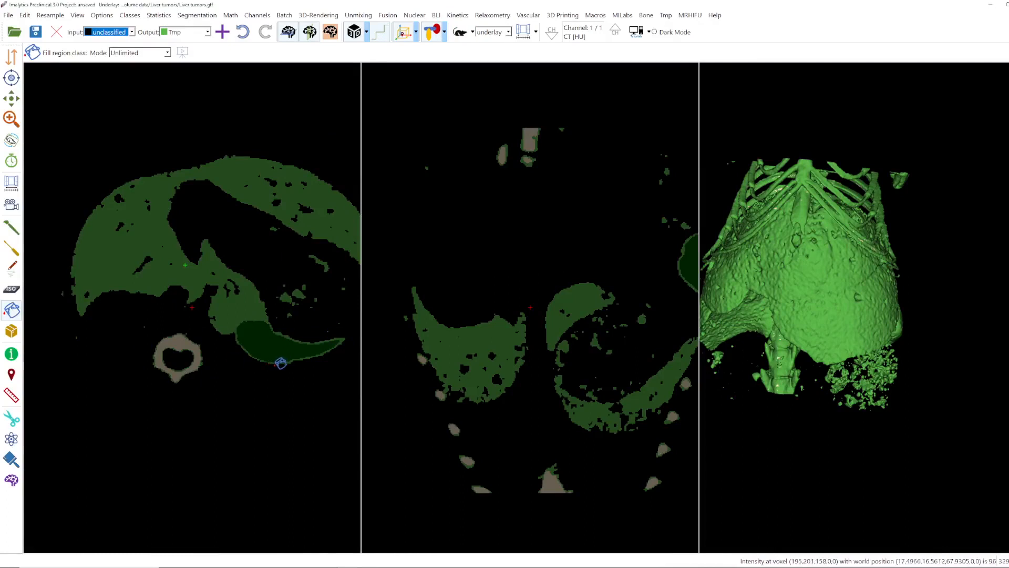
right_click(176, 341)
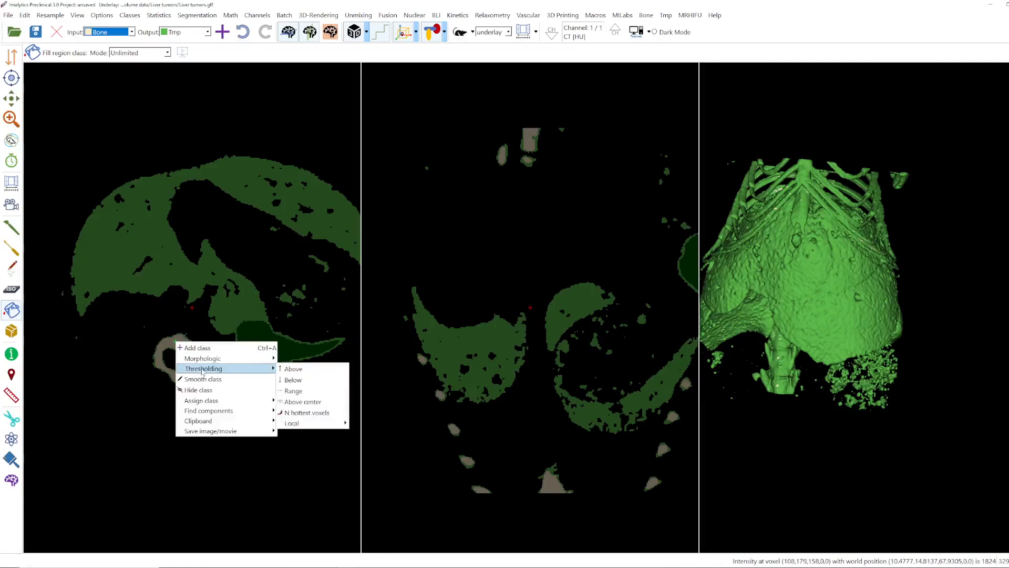
mouse_move(217, 360)
left_click(291, 359)
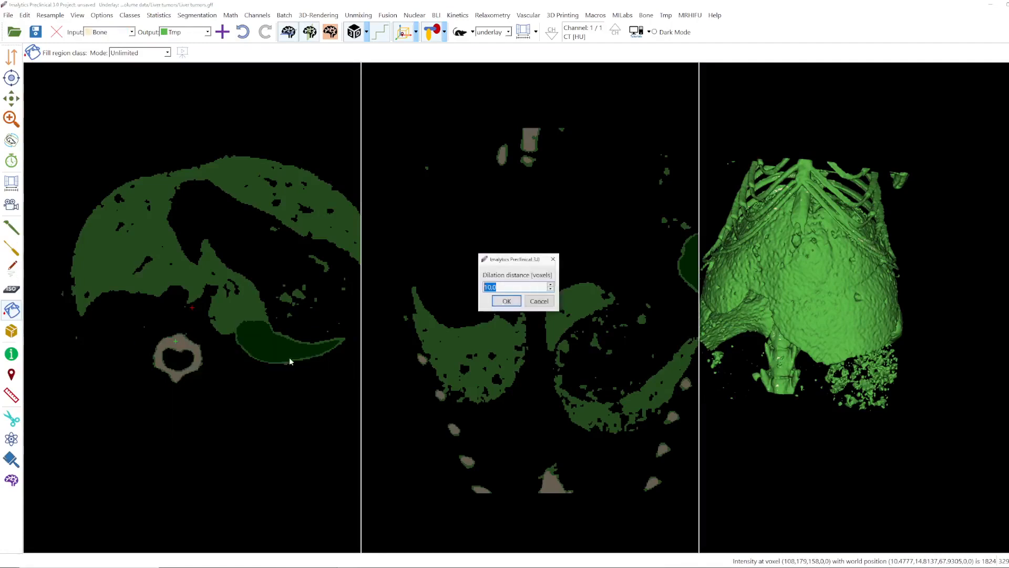
key("Return")
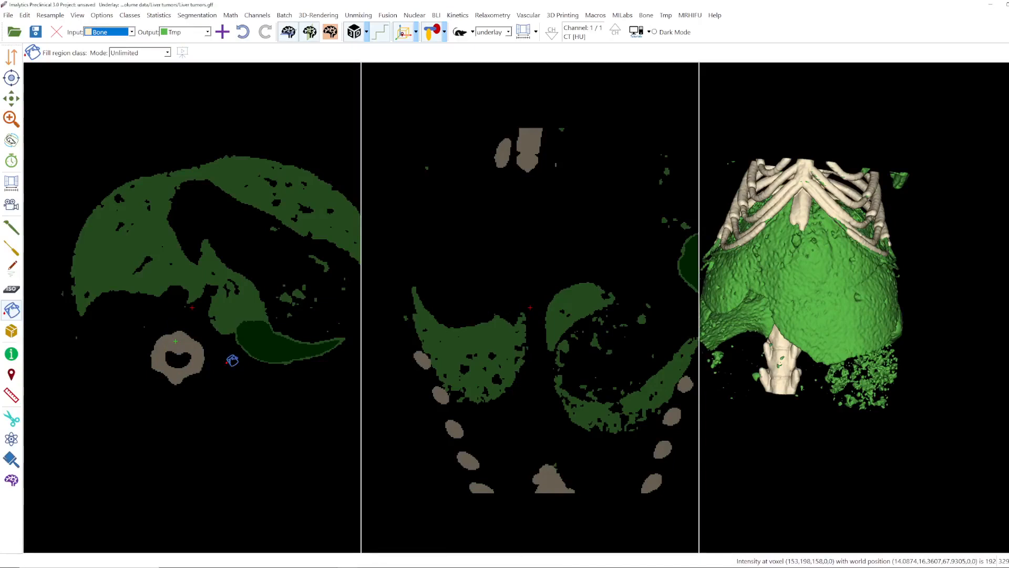
Step: Apply a morphologic dilation to the Spleen class
right_click(266, 345)
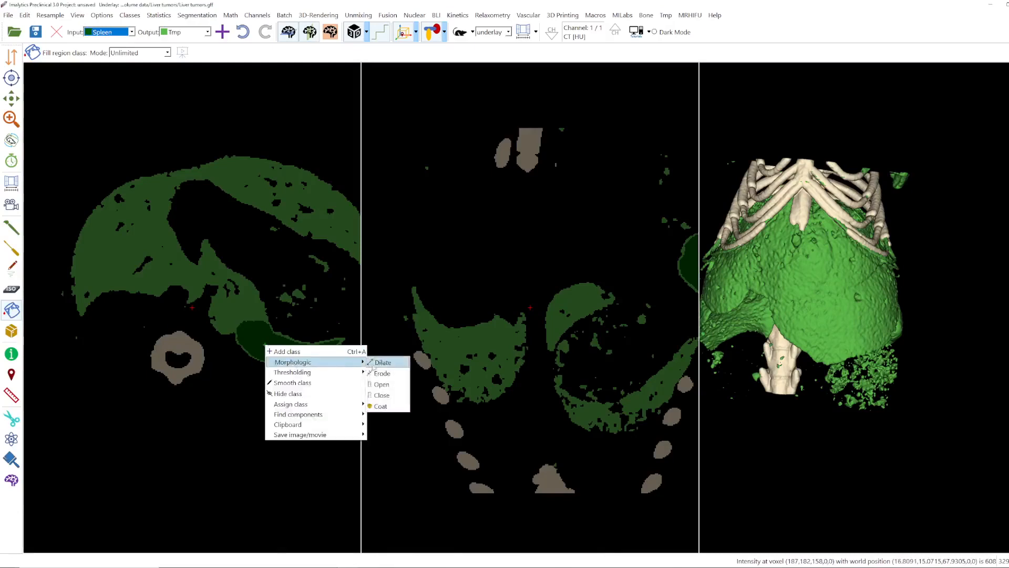
left_click(384, 362)
key("Return")
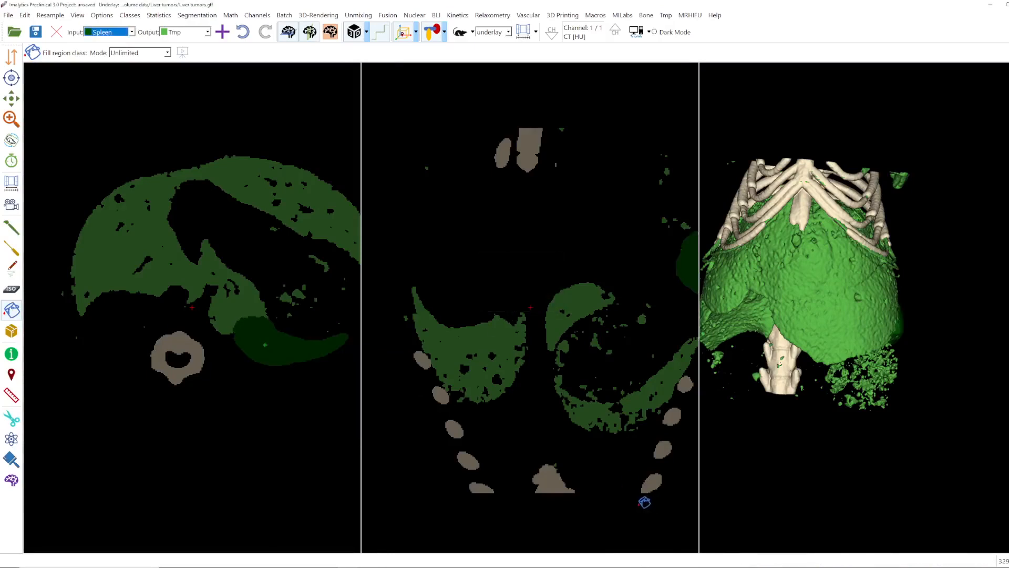
Step: Add a new class named Liver and fill the large connected Tmp region with it
right_click(451, 244)
left_click(458, 253)
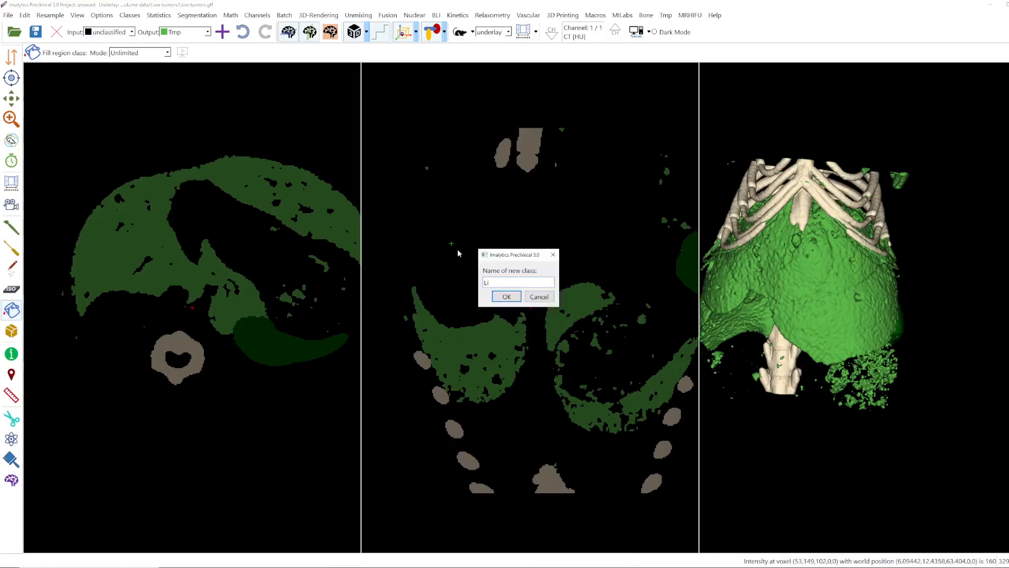
key("Return")
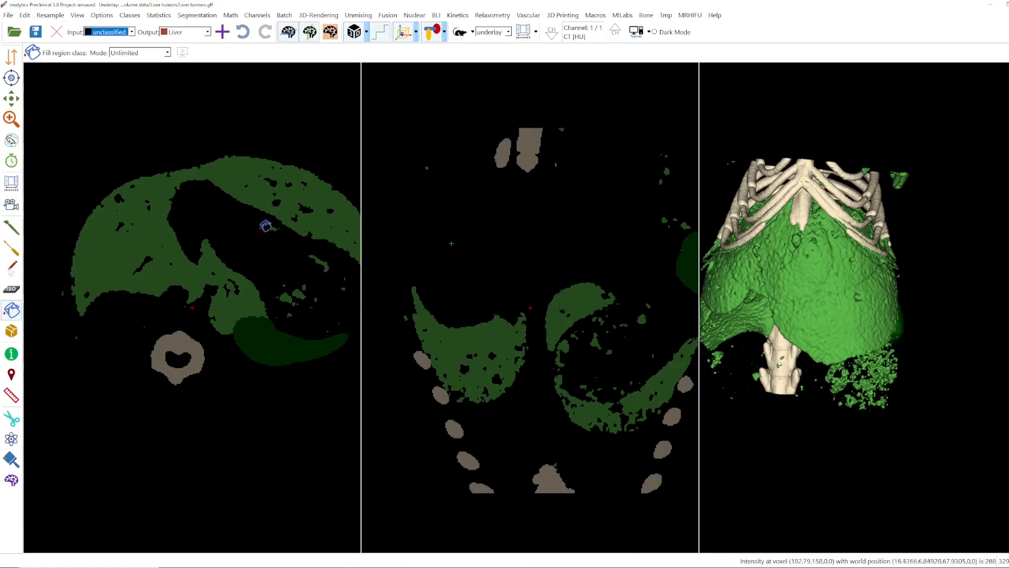
left_click(258, 186)
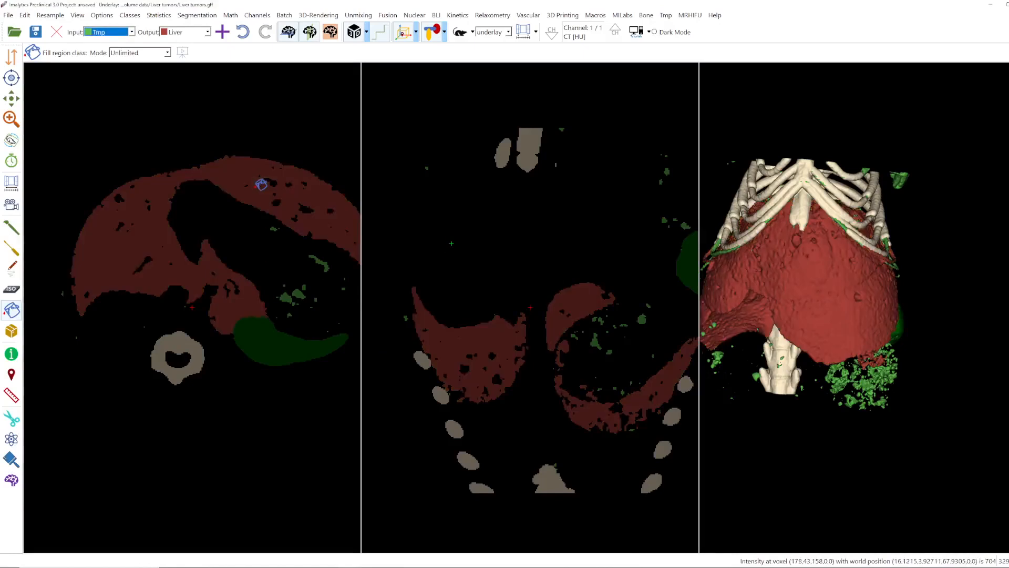
Step: Show the CT underlay again and delete the Tmp class
left_click(462, 35)
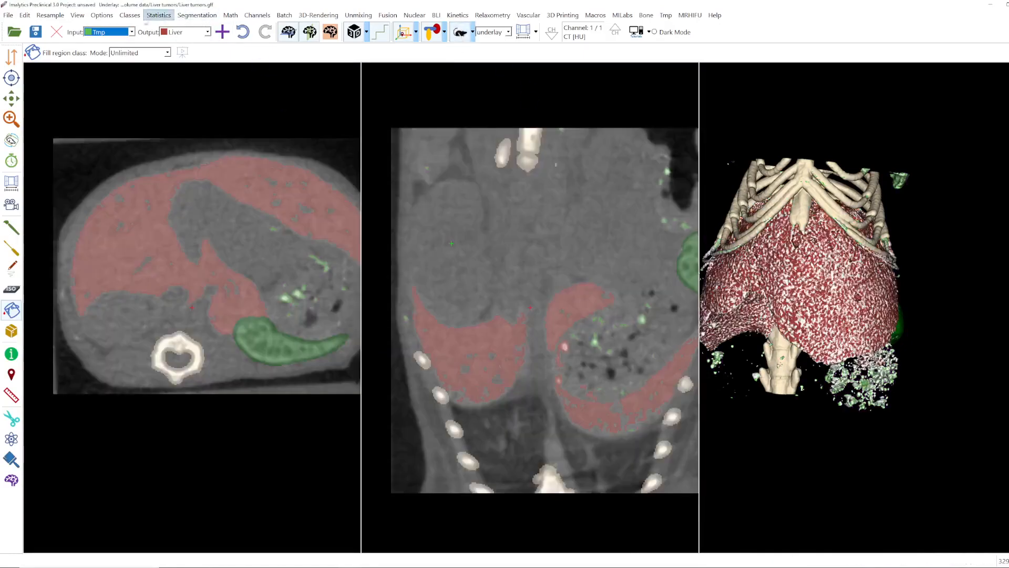
left_click(132, 17)
left_click(133, 26)
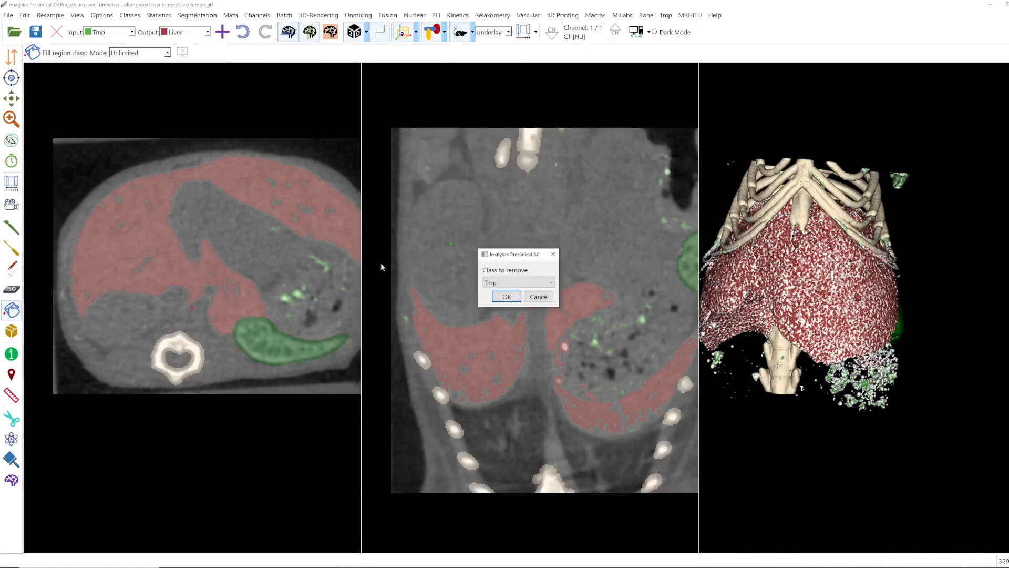
left_click(507, 296)
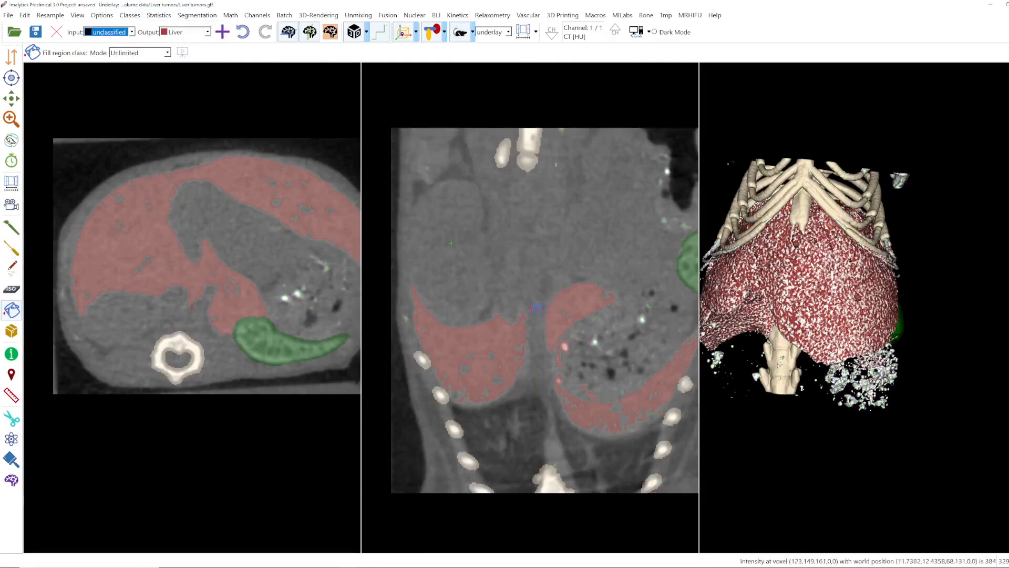
Step: Examine the Liver class across the axial and coronal slices for unclassified gaps inside the organ
scroll(538, 307, "down", 2)
scroll(578, 314, "down", 5)
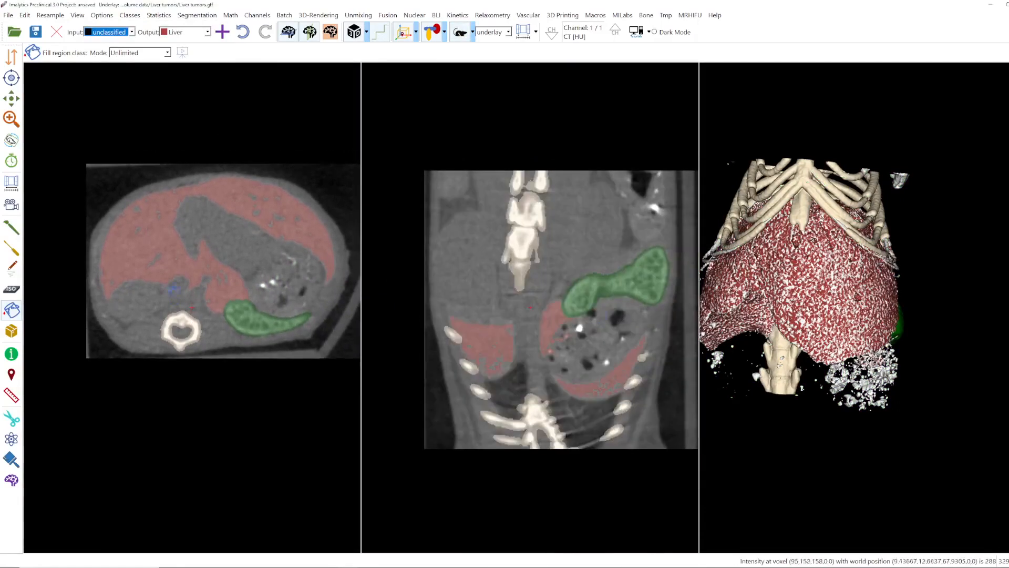
scroll(208, 284, "up", 2)
scroll(208, 284, "down", 3)
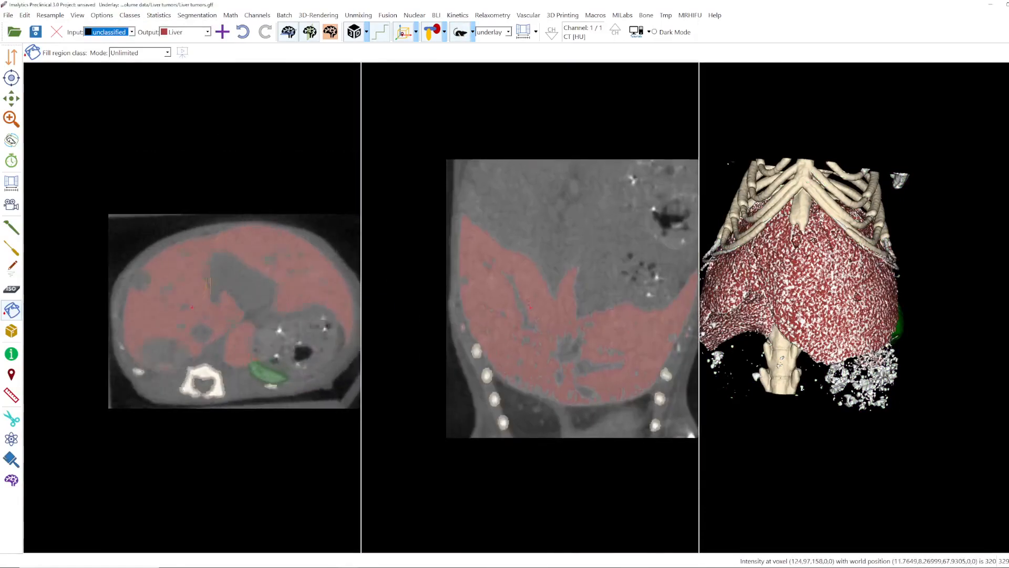
scroll(208, 284, "down", 5)
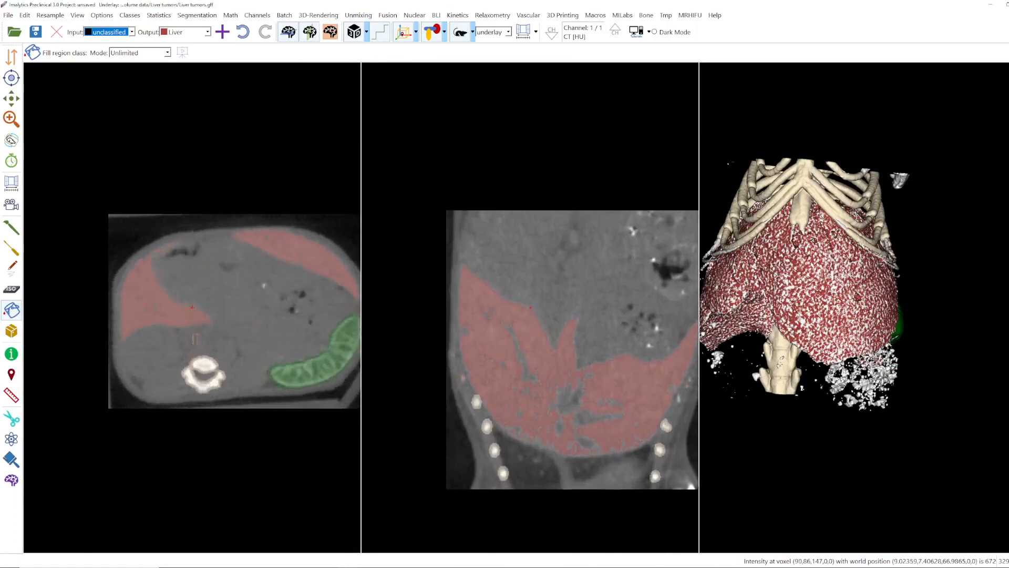
scroll(229, 319, "up", 5)
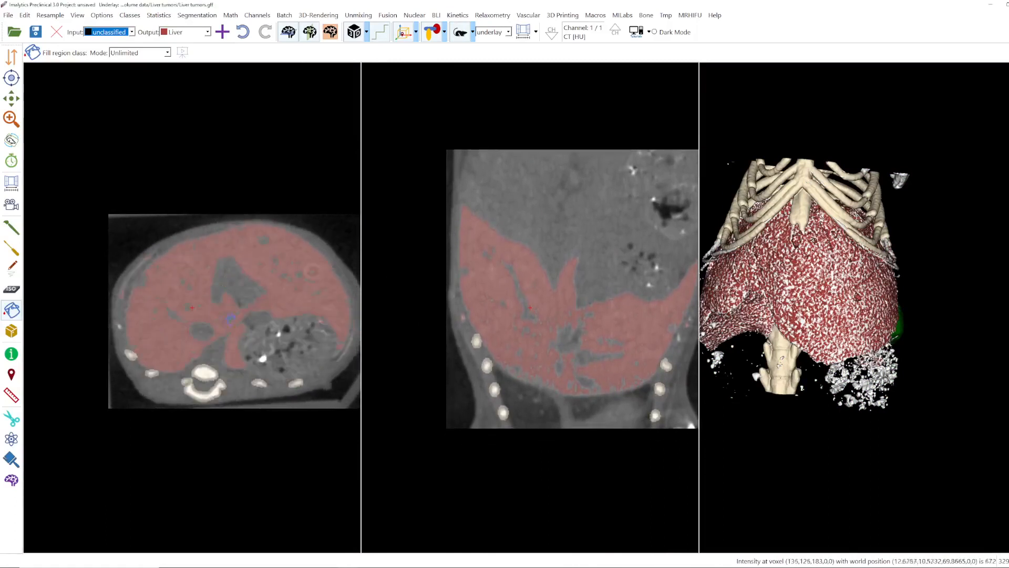
scroll(267, 287, "down", 4)
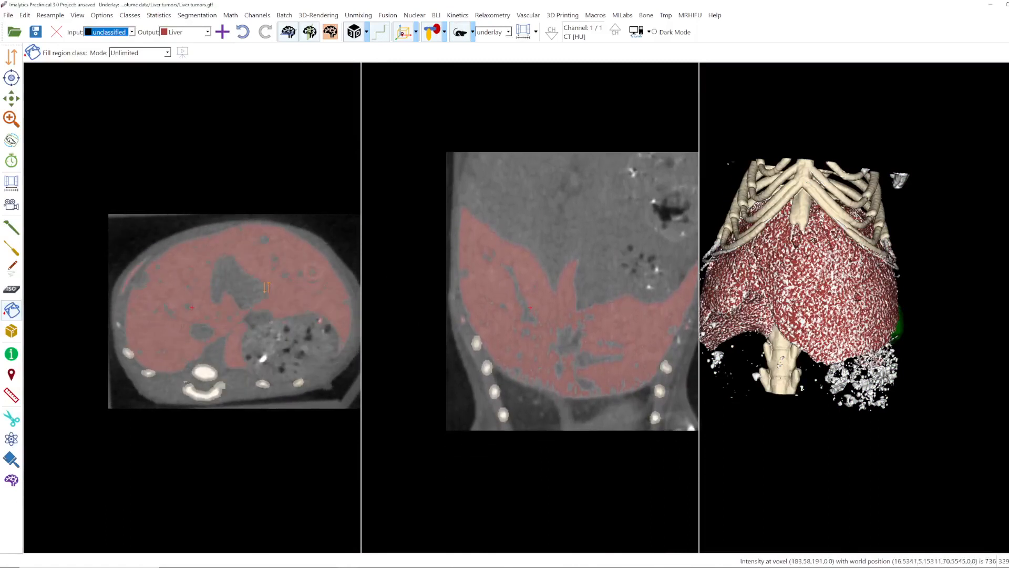
Step: Add a new class named Enclosed
right_click(223, 285)
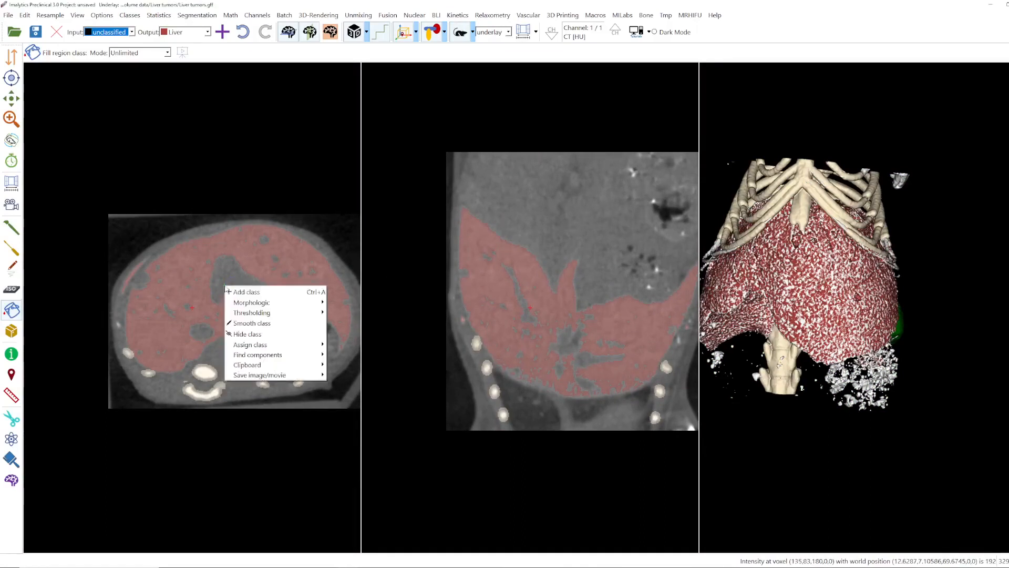
left_click(234, 292)
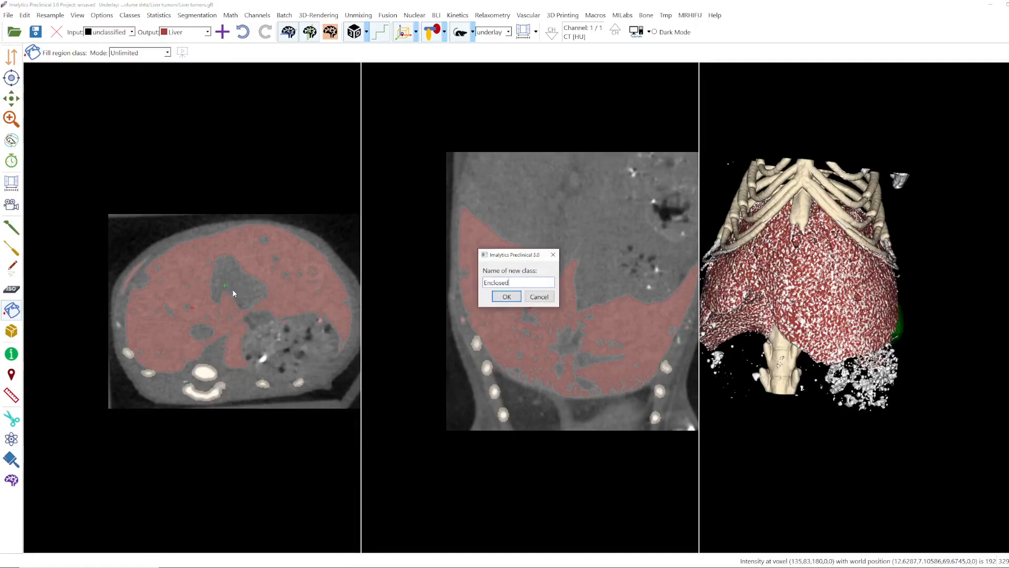
key("Return")
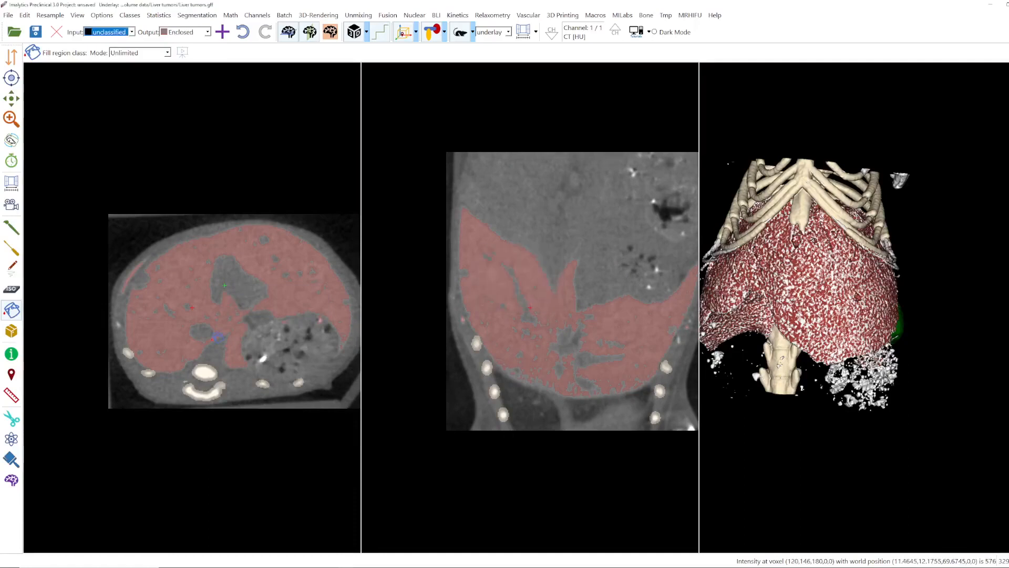
Step: Find unclassified components enclosed by the Liver class with a minimum enclosing ratio of 0.5, assigning them to Enclosed
right_click(263, 242)
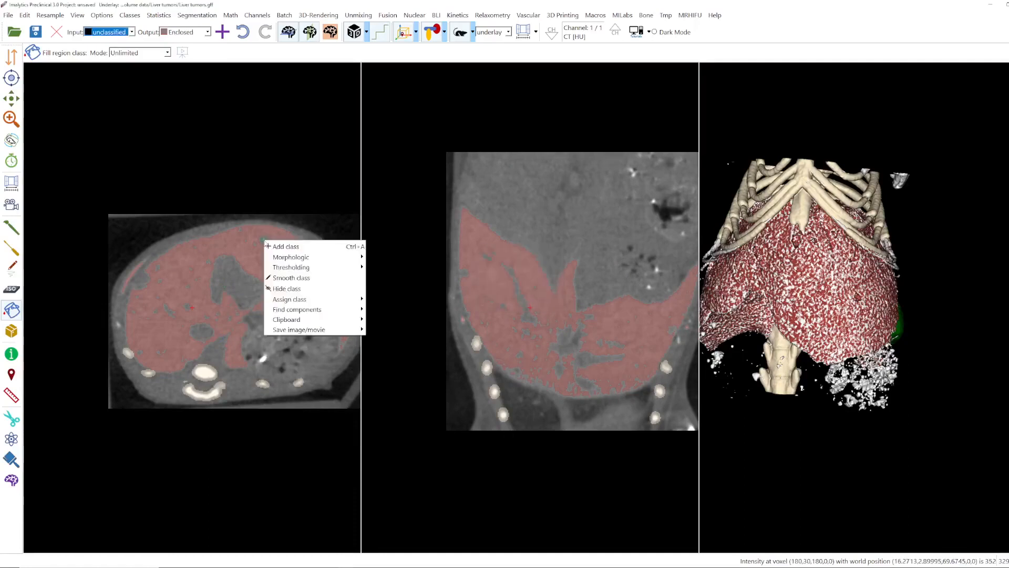
mouse_move(300, 311)
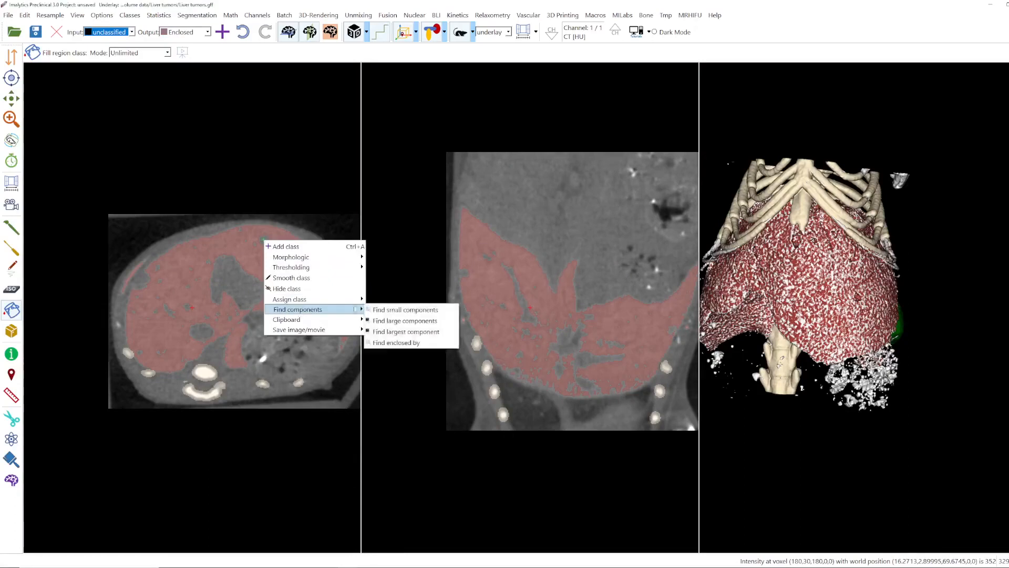
left_click(397, 343)
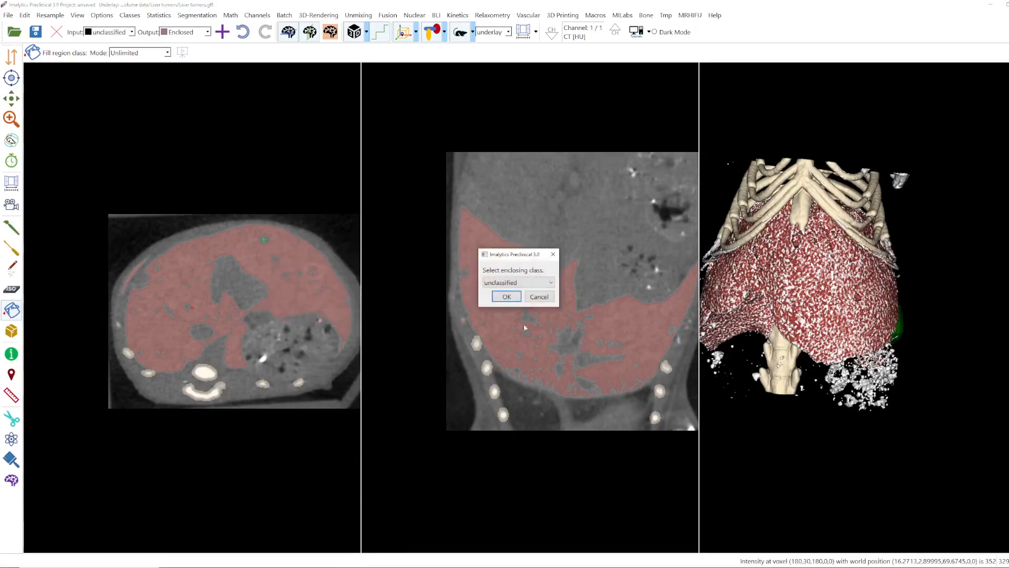
left_click(505, 283)
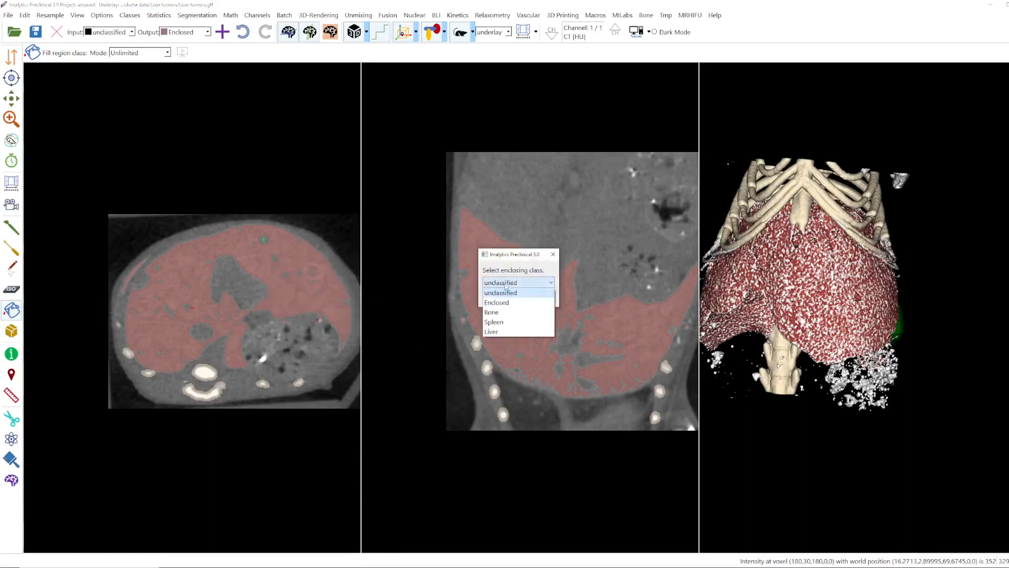
left_click(503, 333)
left_click(506, 297)
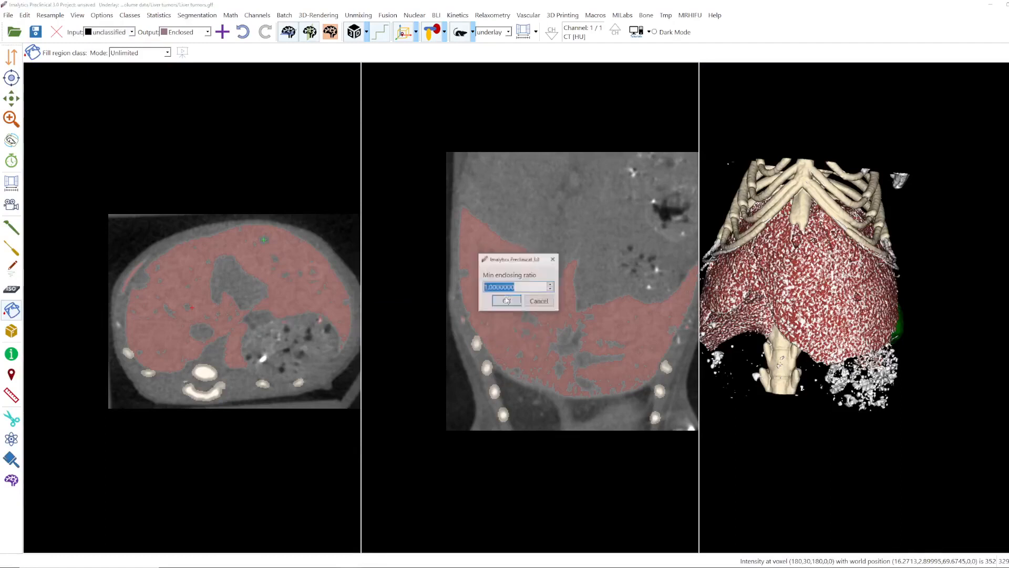
type("0,5")
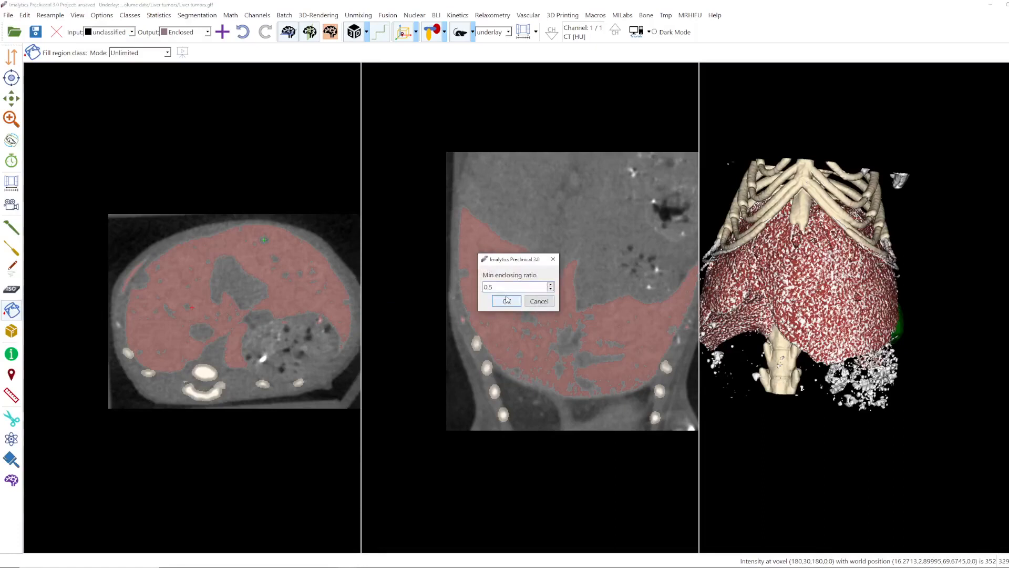
left_click(507, 300)
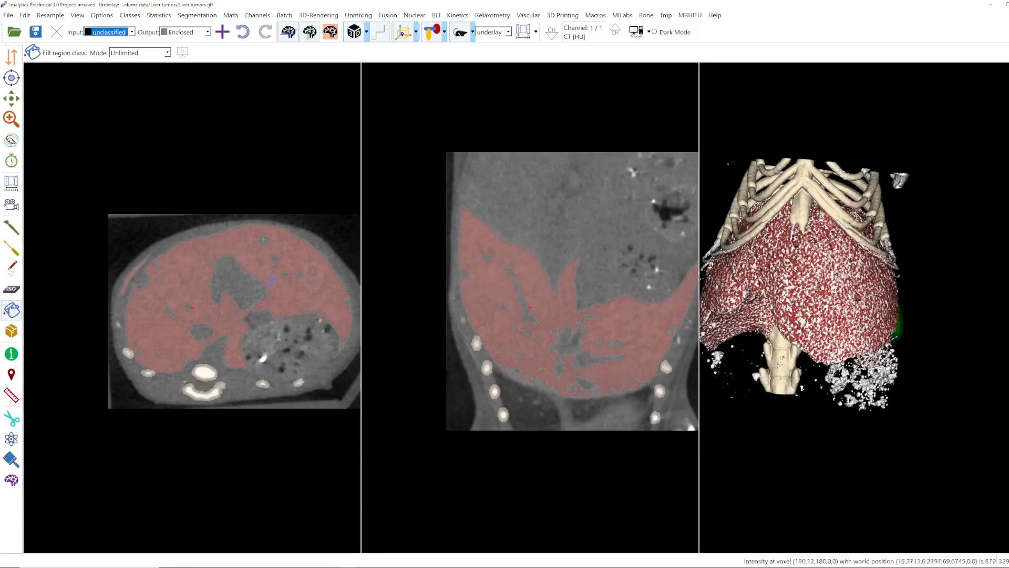
Step: Change the color of the Enclosed class to yellow (#ffff00) and check its regions across the liver slices
left_click(130, 14)
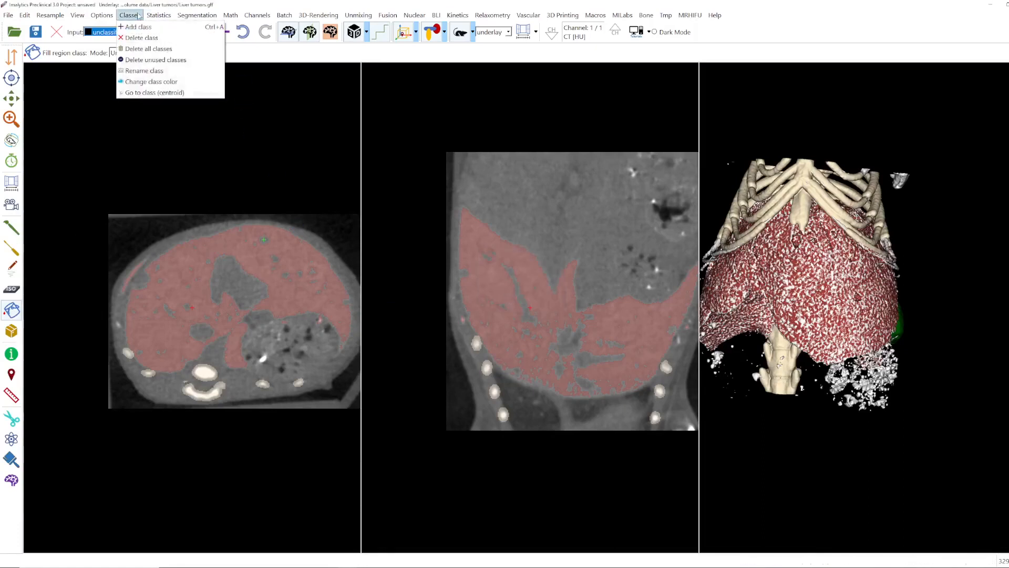
left_click(152, 83)
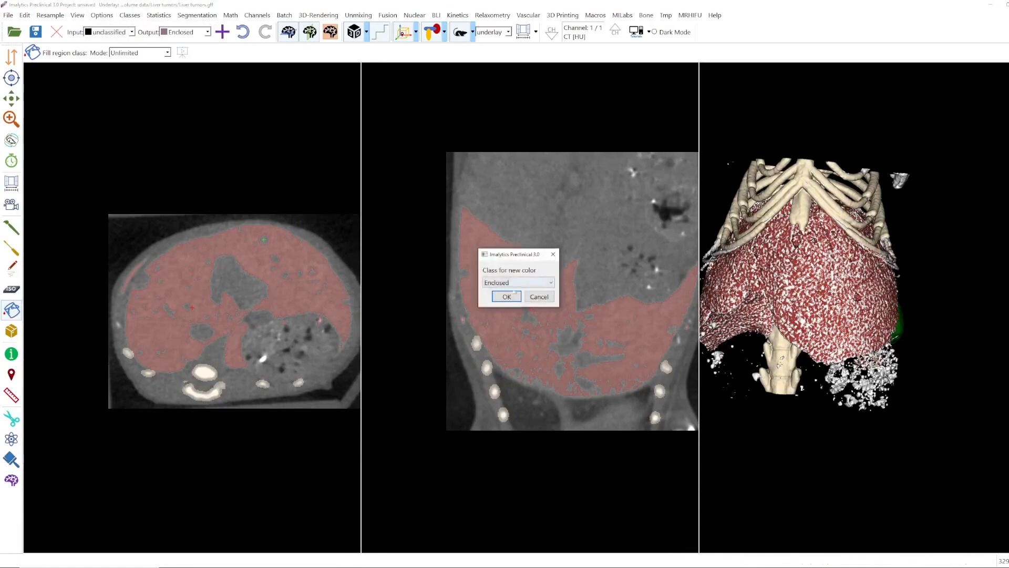
left_click(507, 296)
left_click(500, 248)
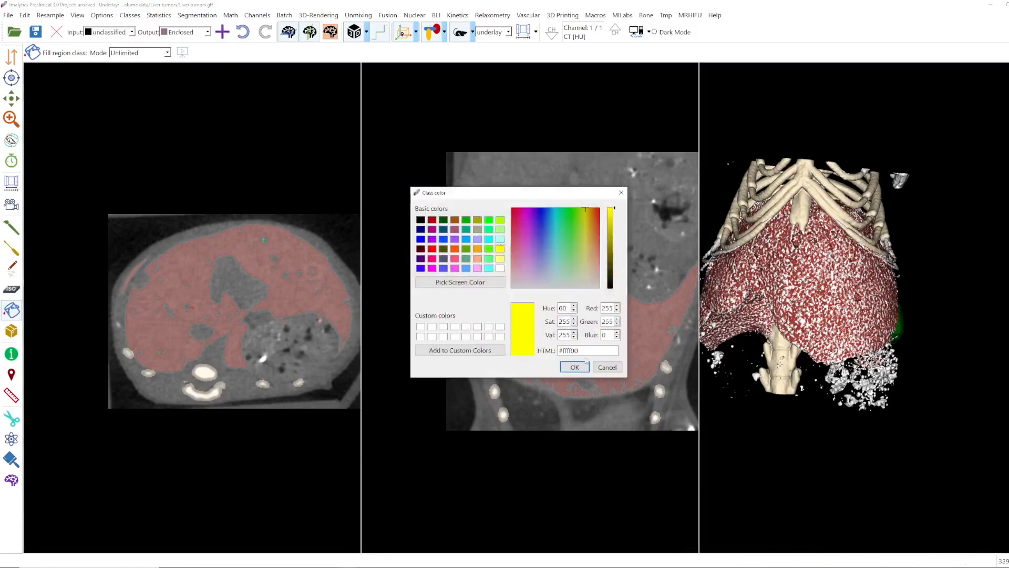
left_click(574, 367)
scroll(264, 345, "up", 10)
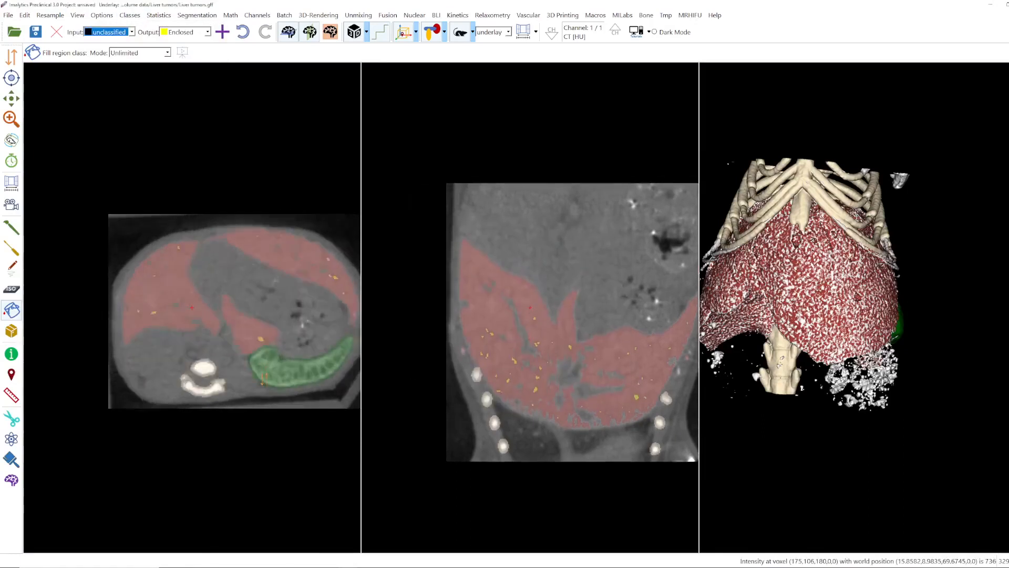
Step: Add a new class named Tumor1 for the large dark lesion inside the liver
scroll(234, 310, "up", 10)
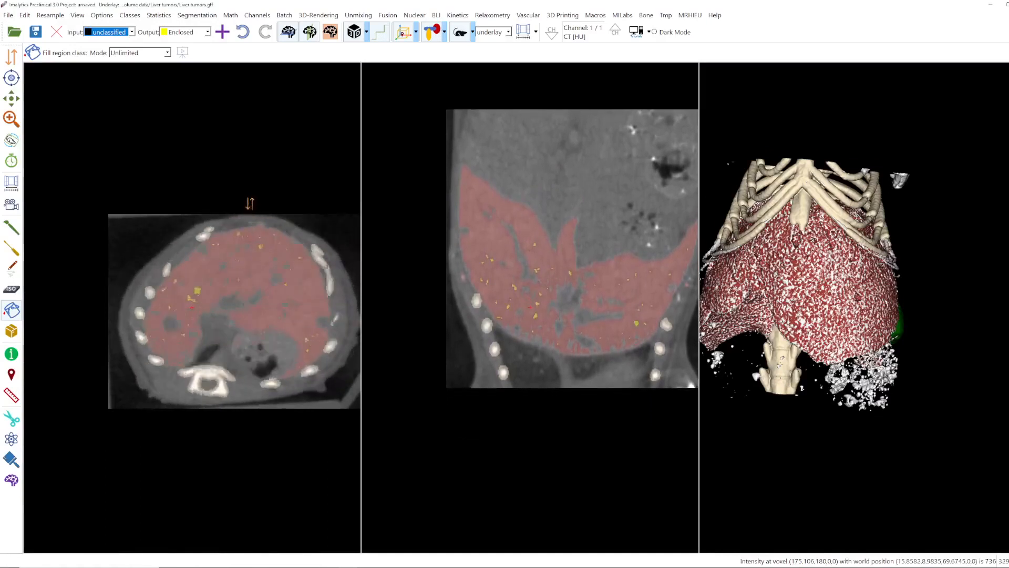
scroll(234, 310, "down", 5)
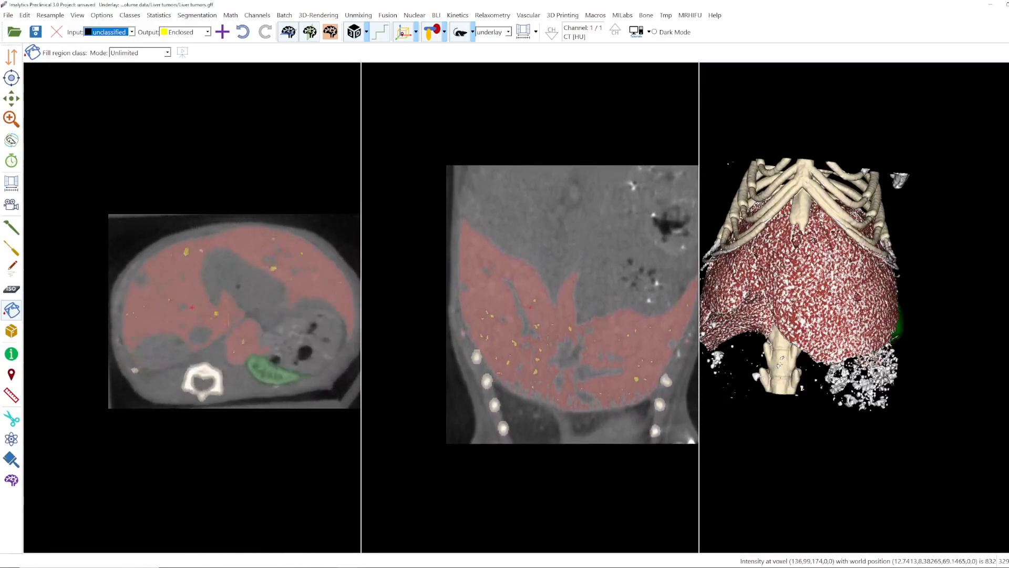
scroll(245, 262, "down", 10)
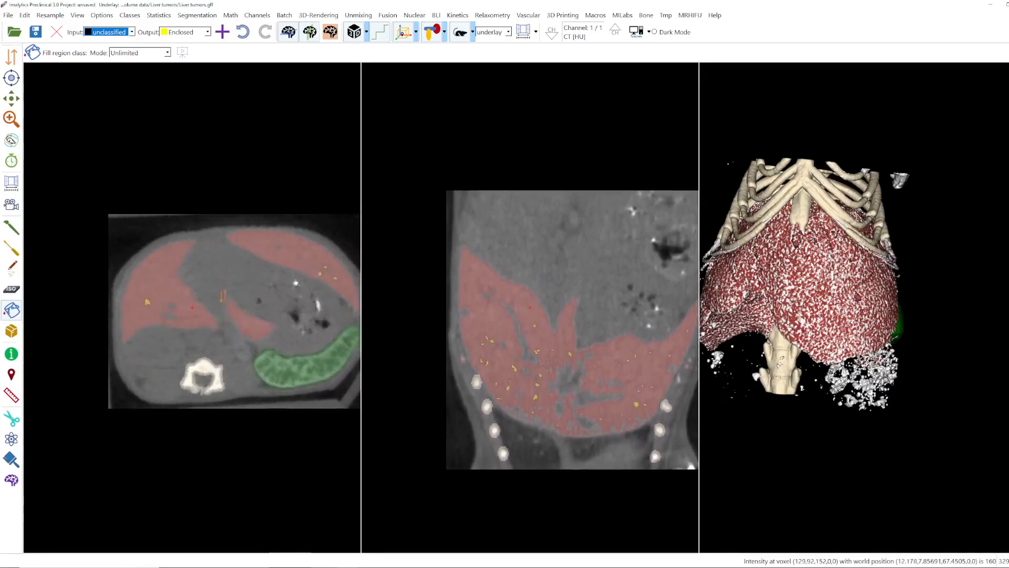
scroll(247, 274, "down", 10)
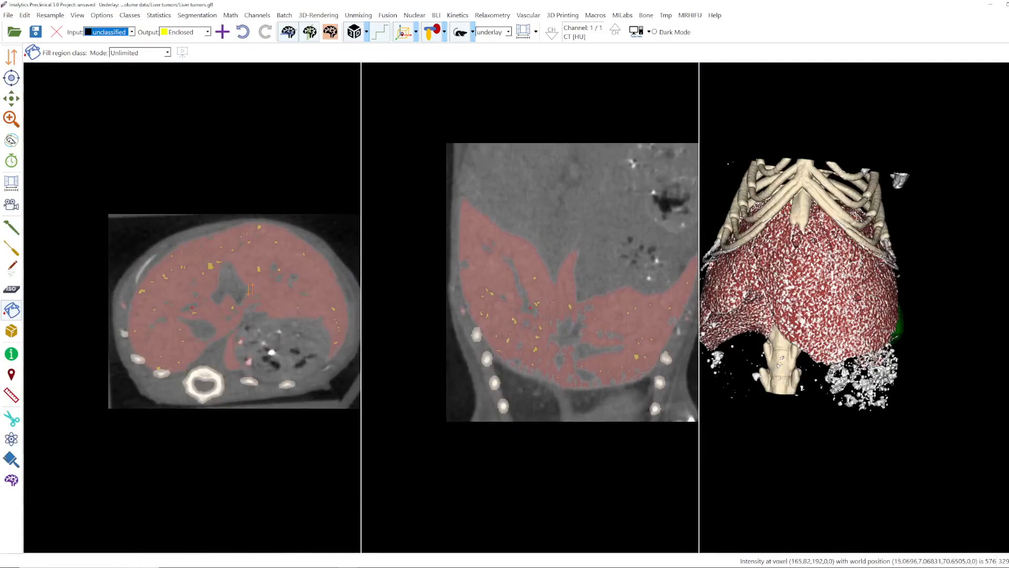
scroll(251, 288, "up", 12)
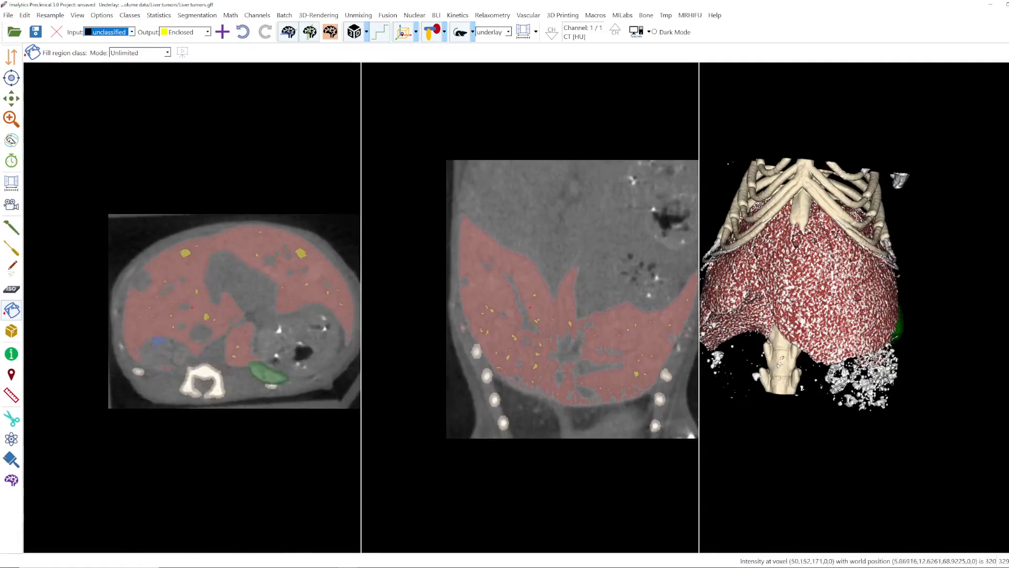
scroll(177, 309, "up", 5)
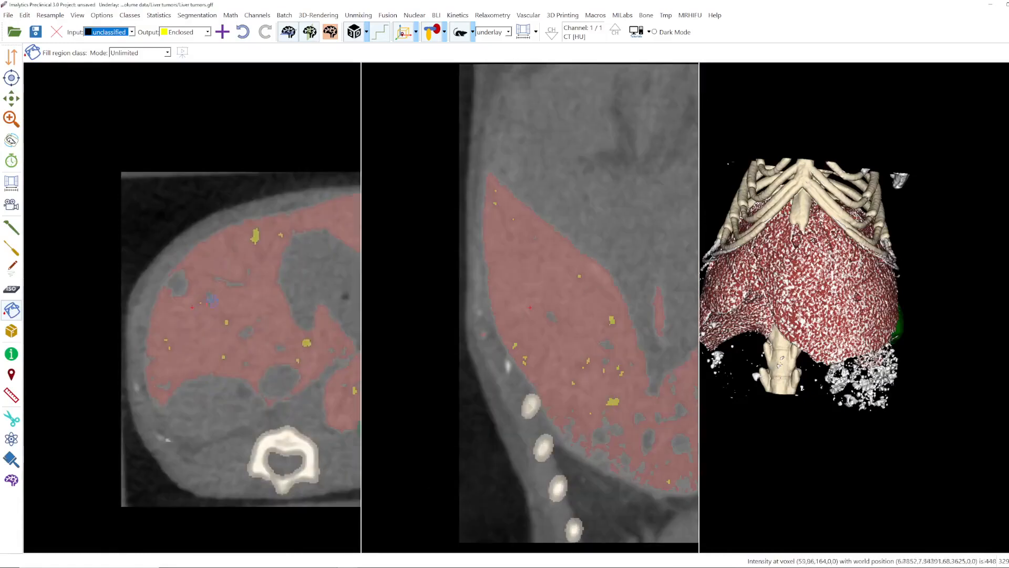
right_click(205, 317)
left_click(221, 321)
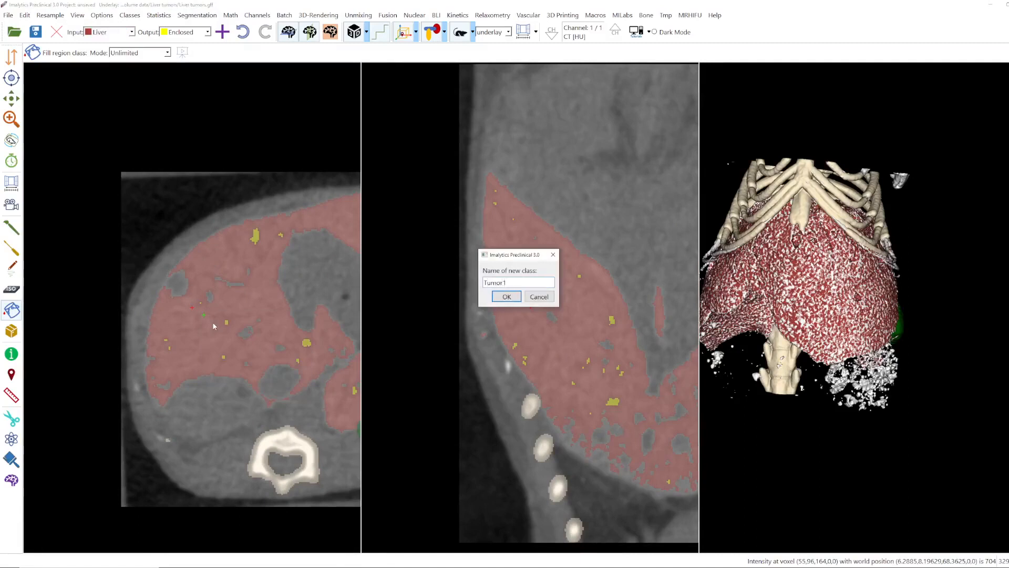
type("Tumor1")
key("Return")
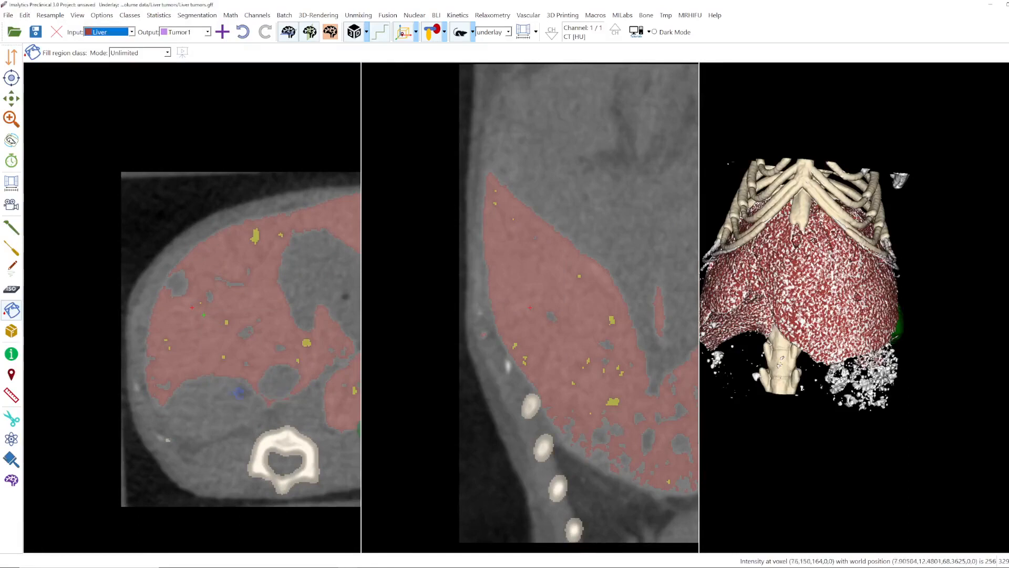
Step: Scribble filled contours around the large round lesion near the ribs in three axial slices, with gap 10 and thickness 5
scroll(188, 413, "down", 5)
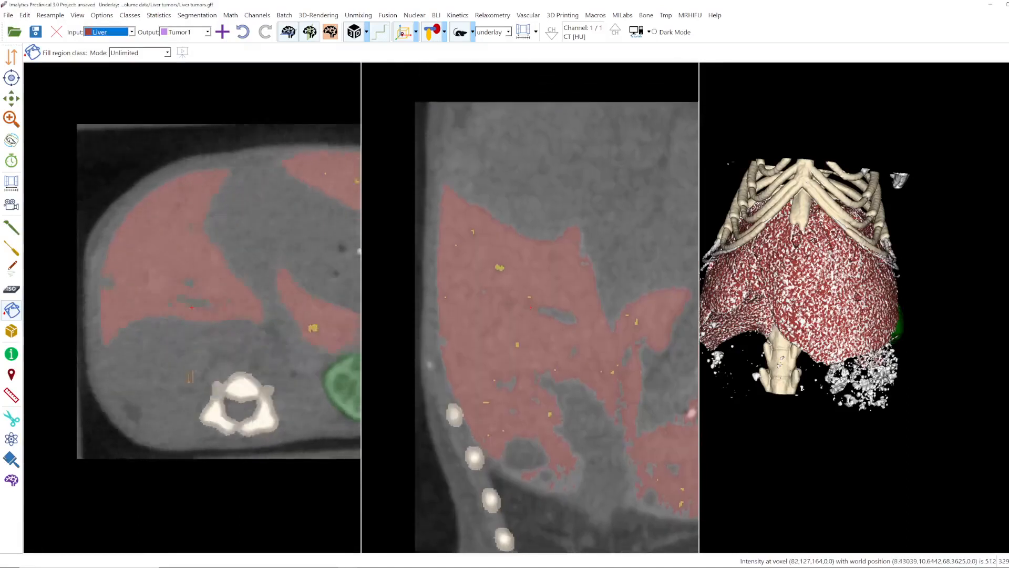
scroll(188, 413, "down", 5)
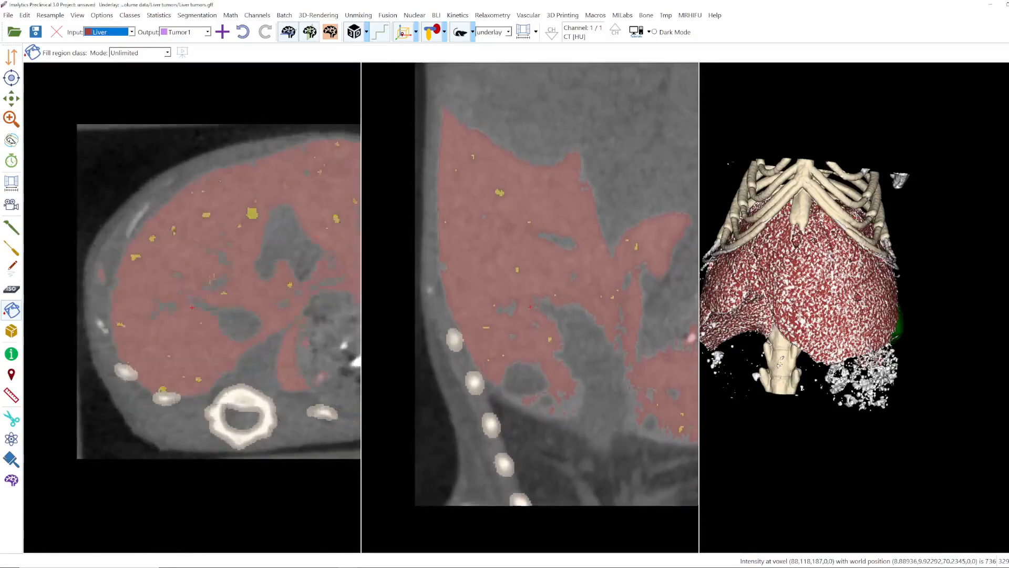
scroll(192, 307, "down", 3)
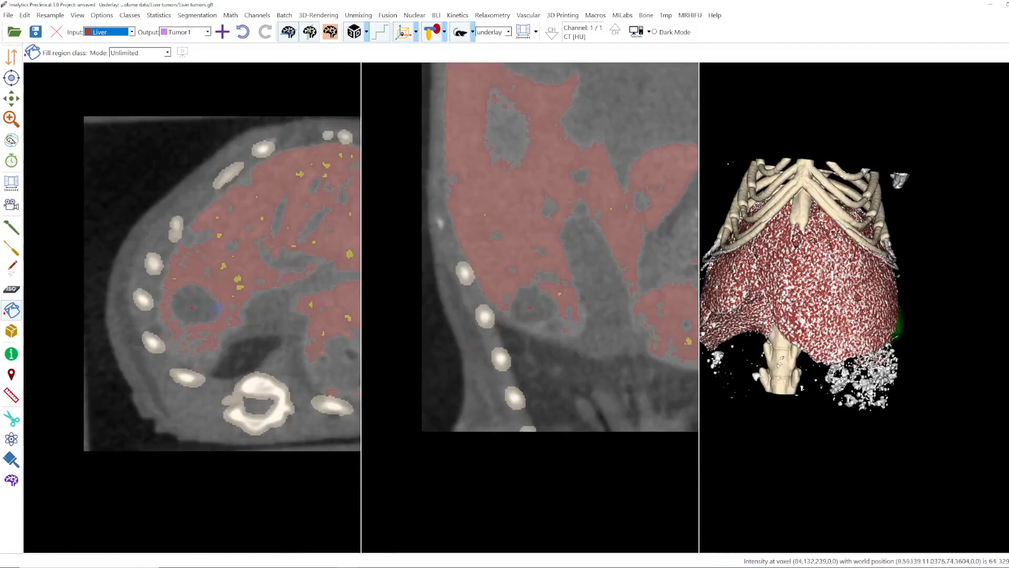
left_click(12, 269)
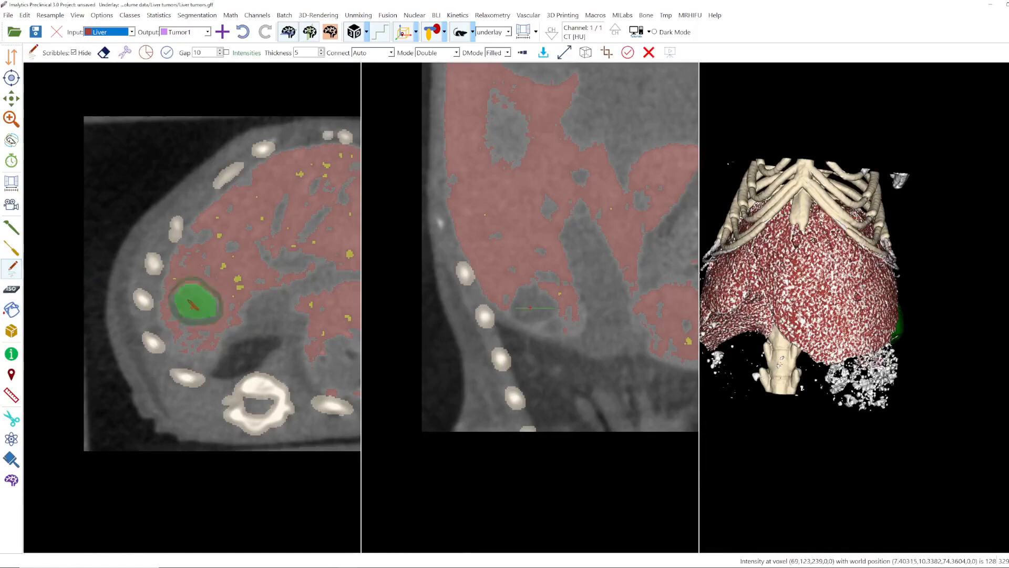
scroll(181, 297, "up", 5)
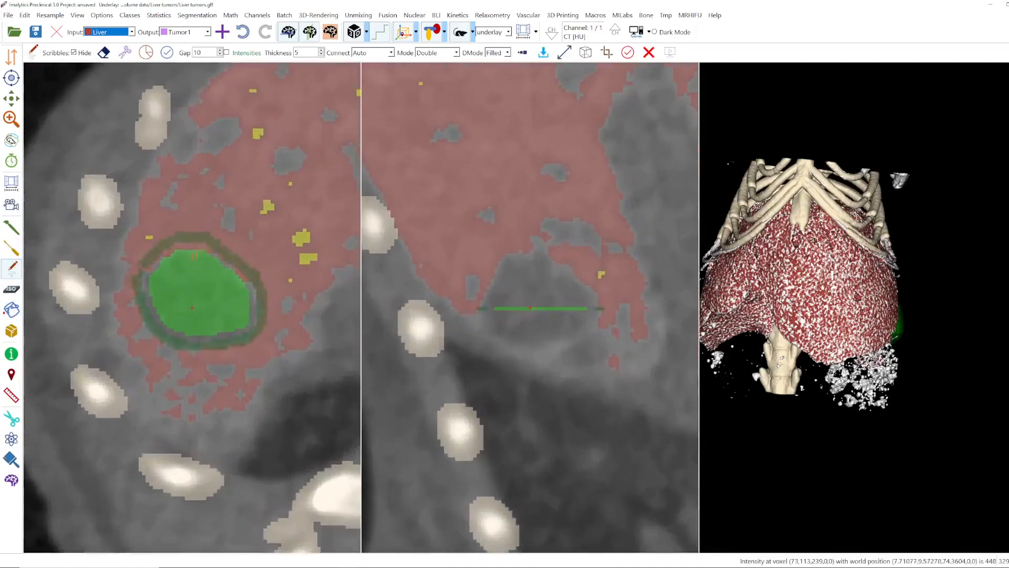
scroll(194, 256, "down", 13)
mouse_move(194, 288)
left_mouse_down()
mouse_move(217, 301)
mouse_move(177, 322)
mouse_move(181, 281)
mouse_move(188, 304)
left_mouse_up()
scroll(192, 292, "down", 5)
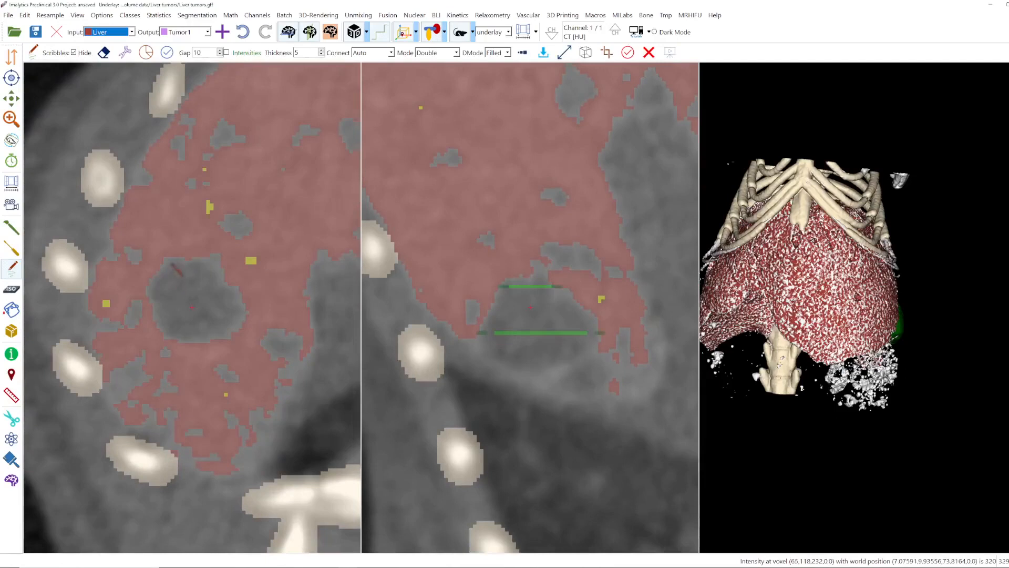
mouse_move(158, 265)
left_mouse_down()
mouse_move(223, 266)
mouse_move(230, 334)
mouse_move(150, 297)
mouse_move(158, 263)
left_mouse_up()
Step: Outline the same large lesion in the coronal slices and fill the volume spanned by the contours as Tumor1
scroll(194, 248, "down", 10)
scroll(193, 247, "down", 5)
scroll(192, 307, "up", 15)
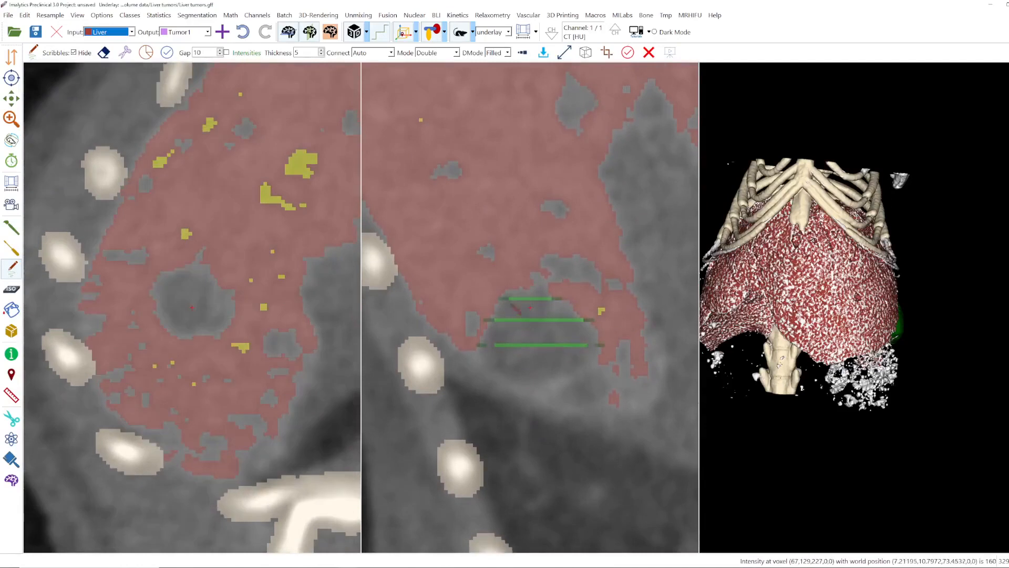
mouse_move(528, 288)
left_mouse_down()
mouse_move(596, 352)
mouse_move(505, 387)
mouse_move(500, 297)
mouse_move(525, 288)
left_mouse_up()
scroll(526, 331, "down", 3)
scroll(525, 331, "down", 2)
scroll(530, 336, "up", 5)
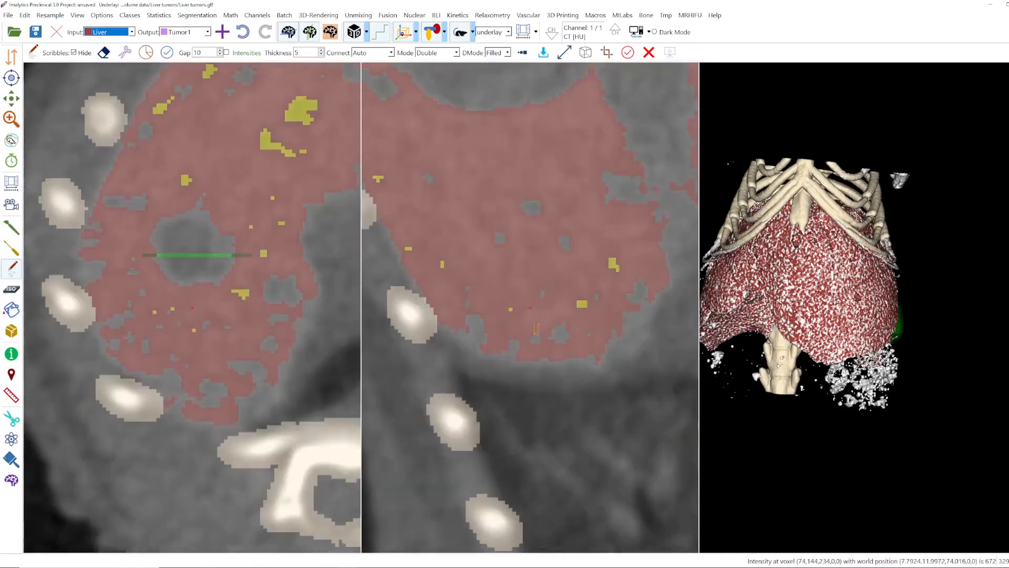
scroll(531, 336, "down", 2)
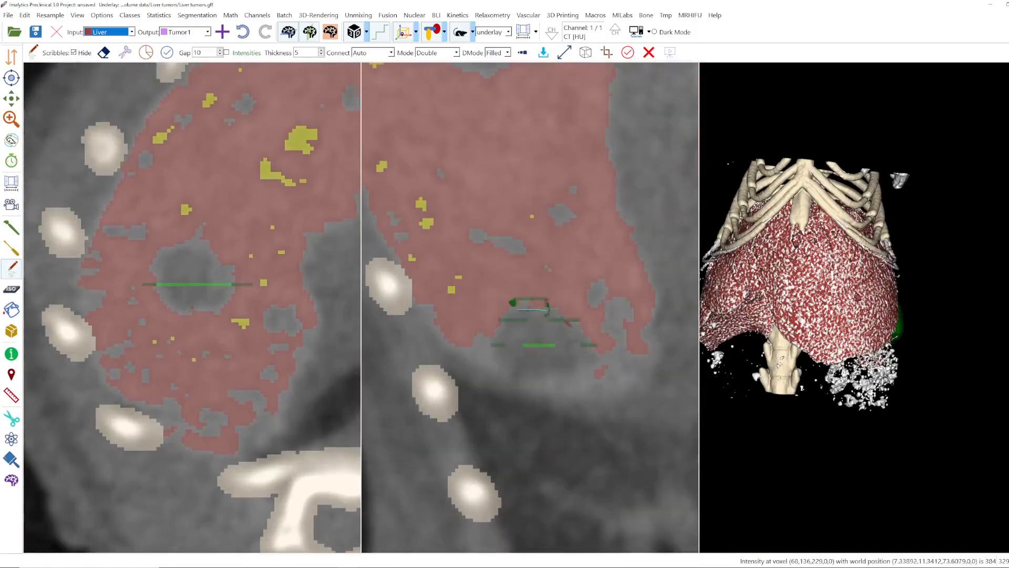
mouse_move(549, 305)
left_mouse_down()
mouse_move(594, 350)
mouse_move(534, 381)
mouse_move(497, 362)
mouse_move(493, 319)
mouse_move(518, 301)
left_mouse_up()
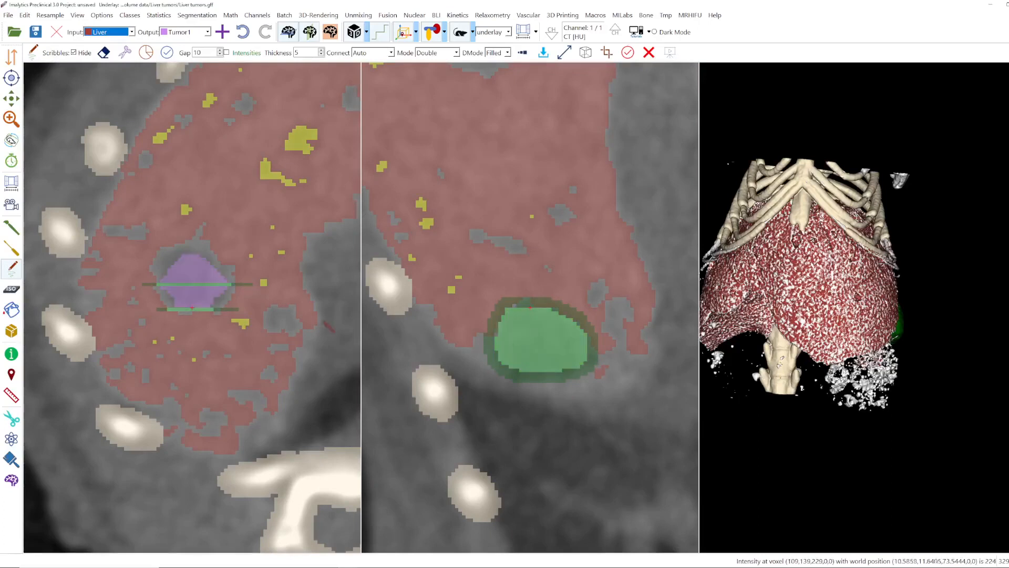
Step: Locate the small dark lesion at the liver's front surface and add a new class named Tumor2
scroll(230, 274, "down", 2)
scroll(217, 303, "down", 2)
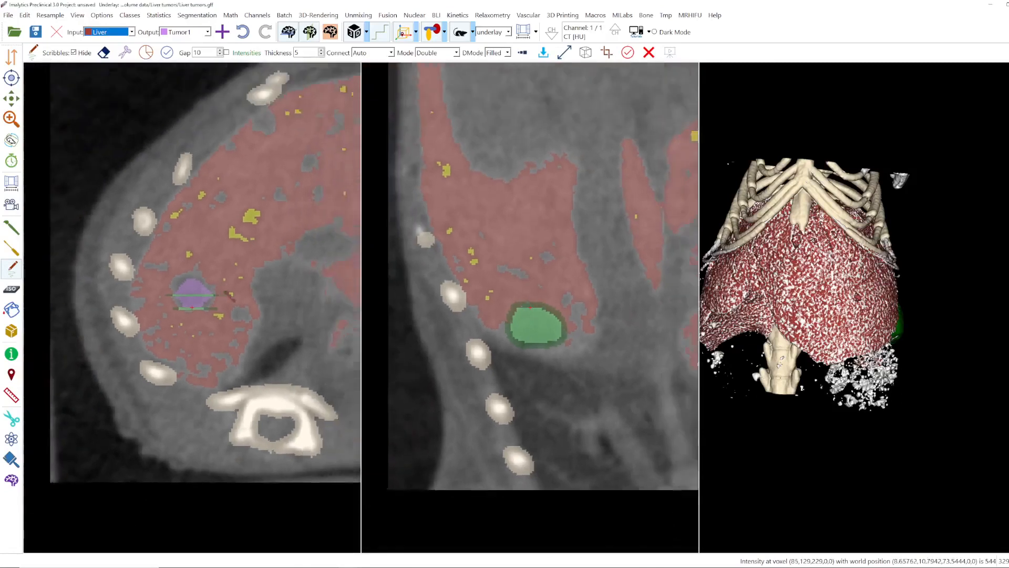
scroll(292, 241, "up", 3)
scroll(293, 240, "down", 2)
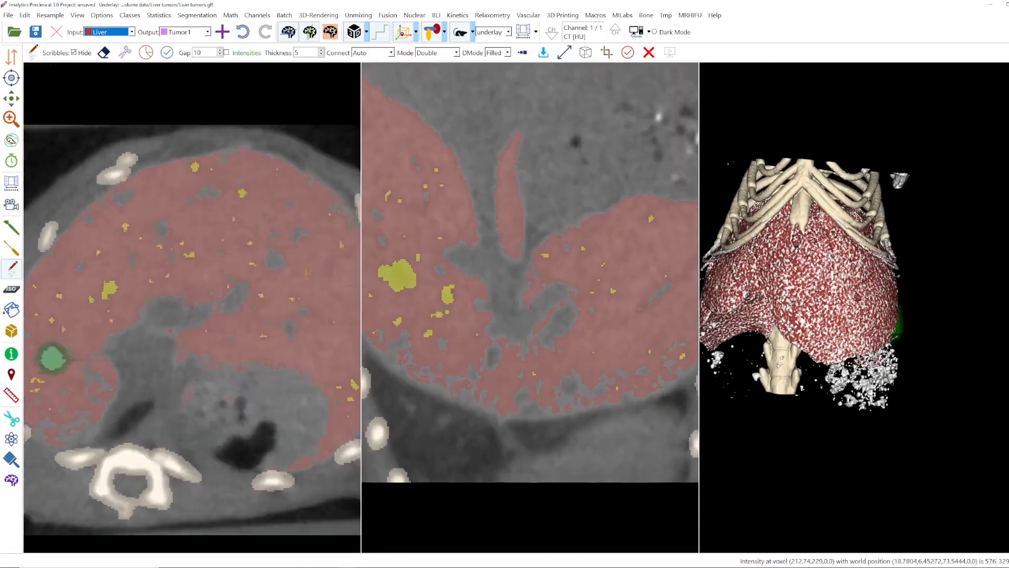
scroll(289, 243, "up", 2)
scroll(284, 226, "down", 1)
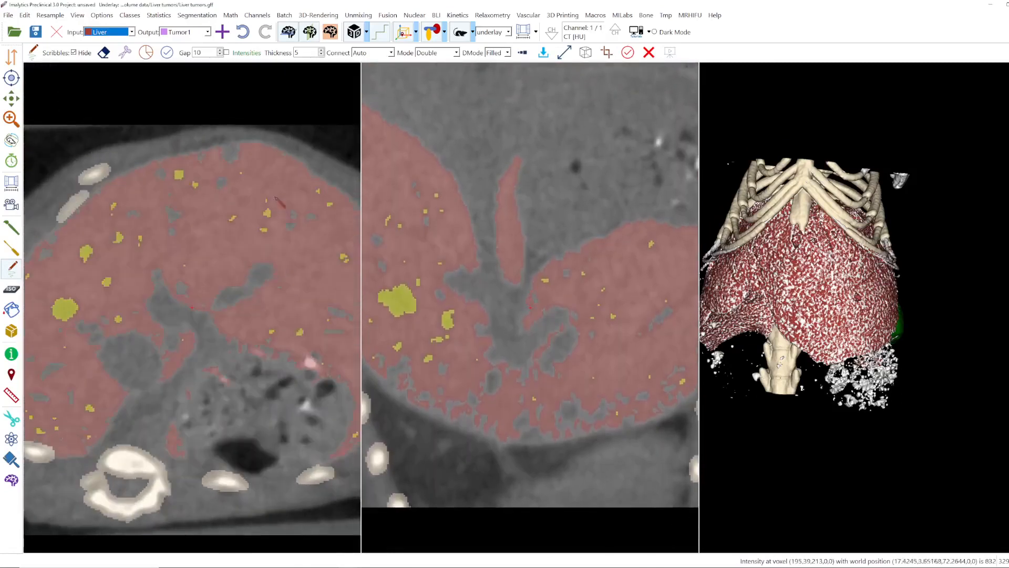
scroll(239, 157, "down", 2)
scroll(252, 263, "up", 3)
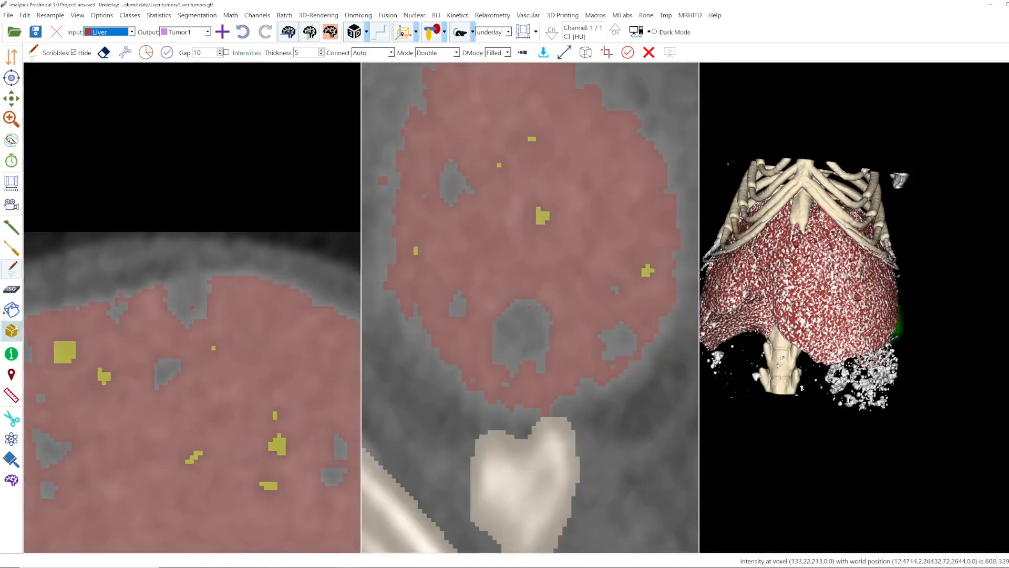
right_click(172, 293)
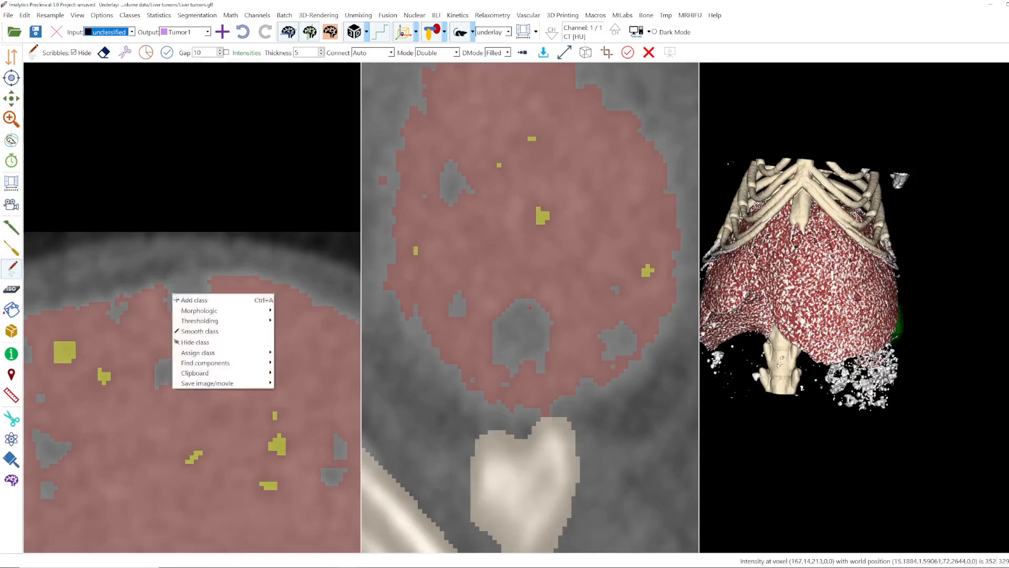
left_click(184, 299)
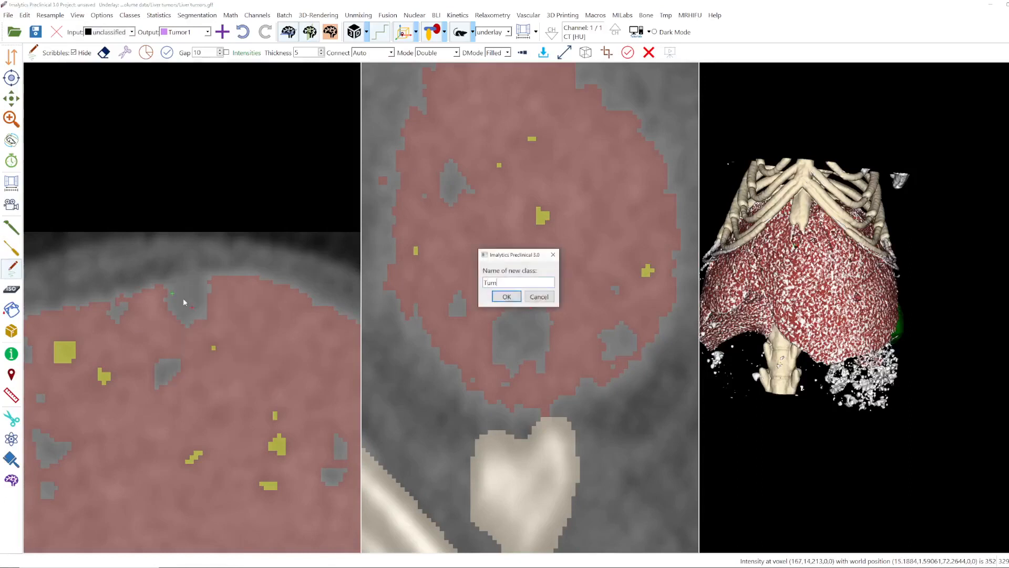
key("Return")
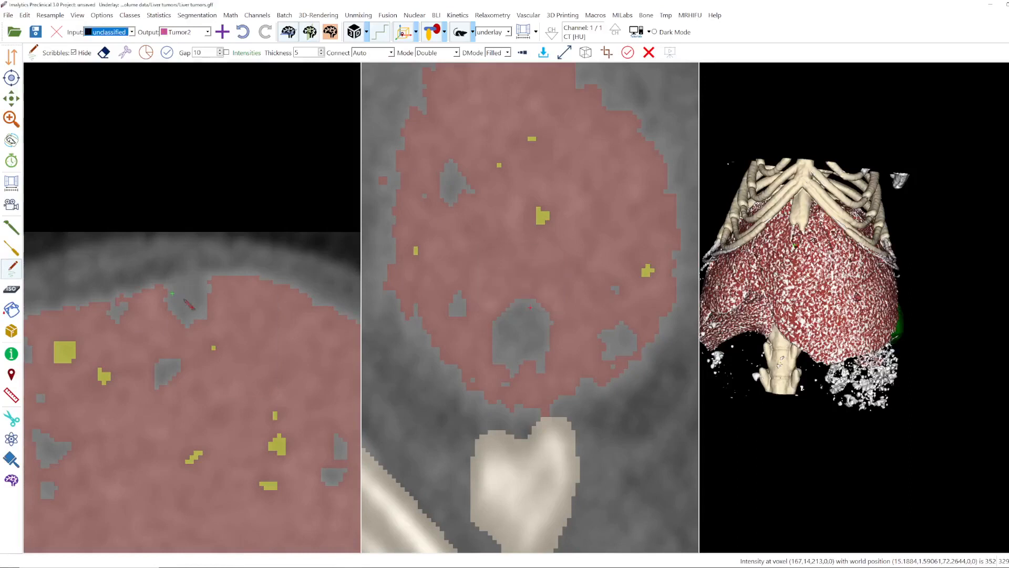
Step: Scribble filled contours around the small surface lesion in axial and coronal slices and fill its volume as Tumor2
mouse_move(198, 284)
left_mouse_down()
mouse_move(218, 311)
mouse_move(181, 330)
mouse_move(158, 304)
mouse_move(178, 301)
mouse_move(174, 283)
mouse_move(195, 293)
mouse_move(195, 278)
mouse_move(201, 333)
mouse_move(167, 309)
mouse_move(177, 288)
mouse_move(189, 298)
mouse_move(167, 316)
mouse_move(192, 306)
left_mouse_up()
scroll(192, 306, "down", 3)
scroll(195, 291, "up", 8)
scroll(177, 287, "up", 4)
scroll(177, 287, "up", 2)
scroll(526, 274, "down", 7)
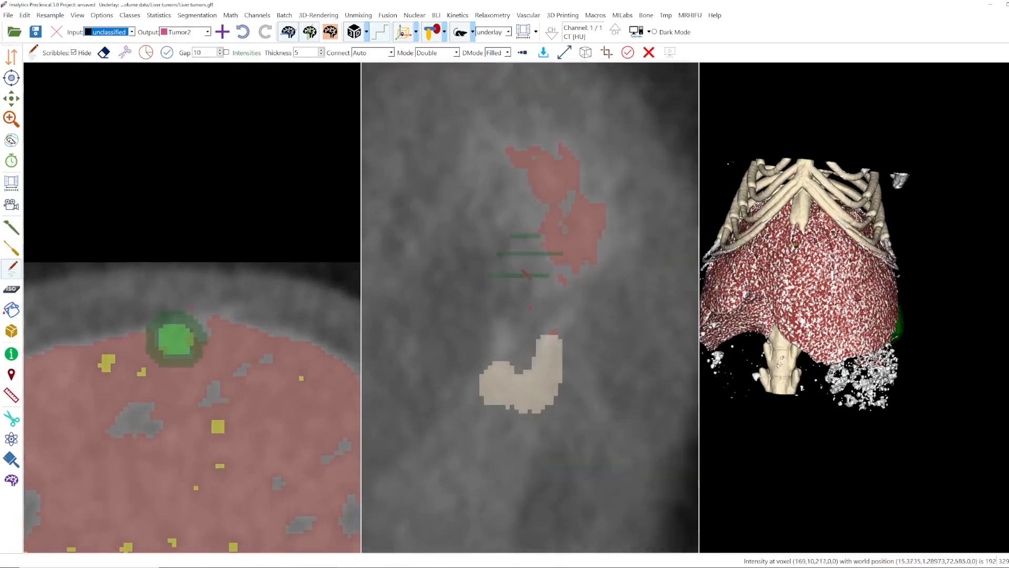
scroll(530, 260, "up", 4)
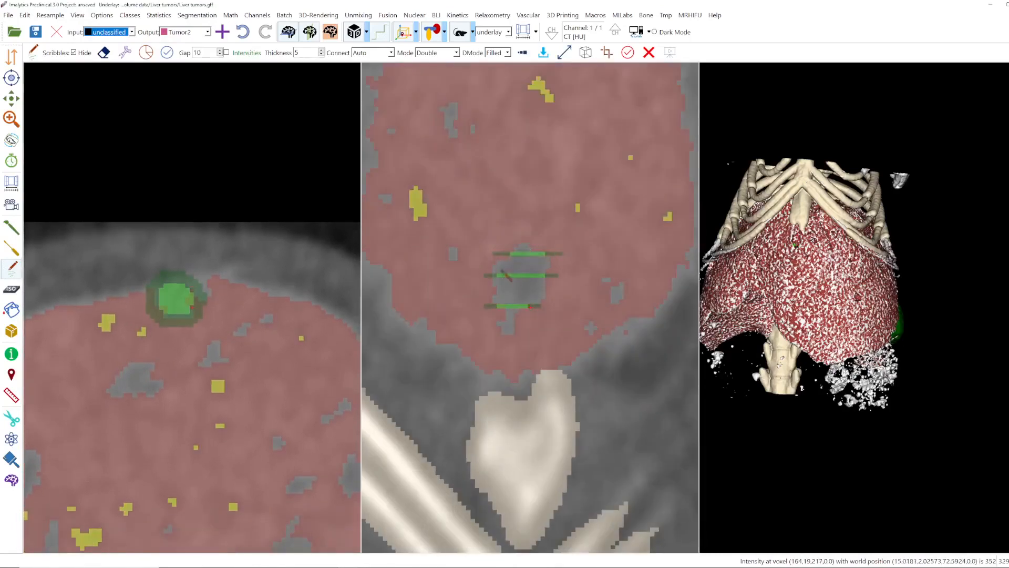
mouse_move(495, 263)
left_mouse_down()
mouse_move(545, 250)
mouse_move(512, 310)
left_mouse_up()
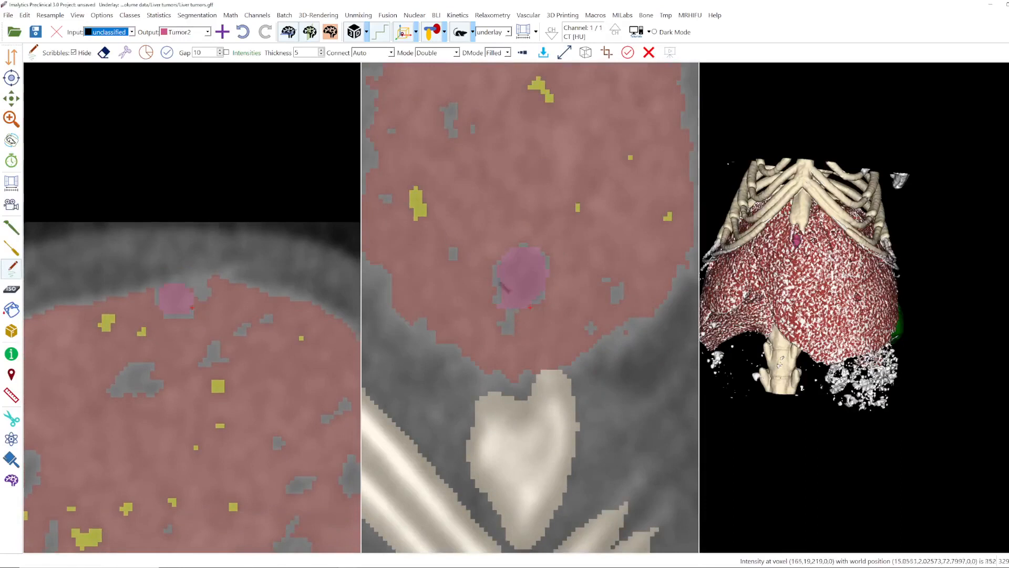
Step: Review both tumors in the slices and read the volume and intensity statistics of all classes in the selected layer
scroll(557, 379, "down", 5)
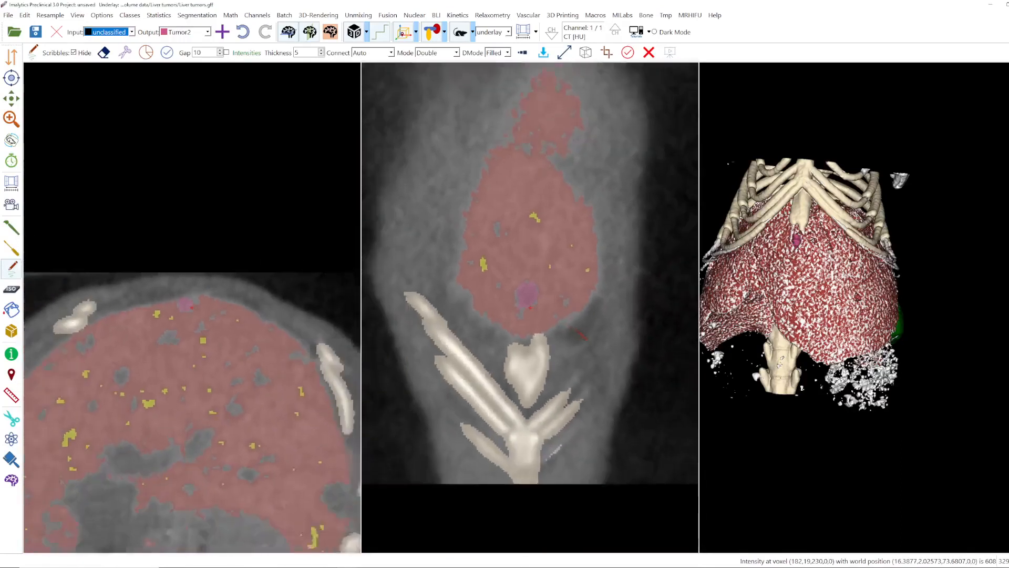
scroll(557, 379, "down", 3)
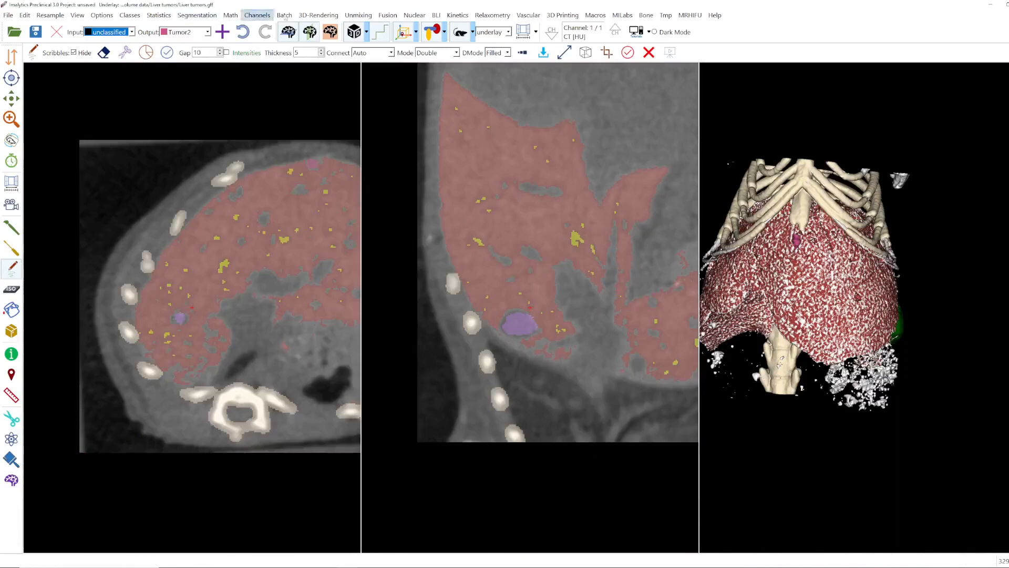
left_click(159, 14)
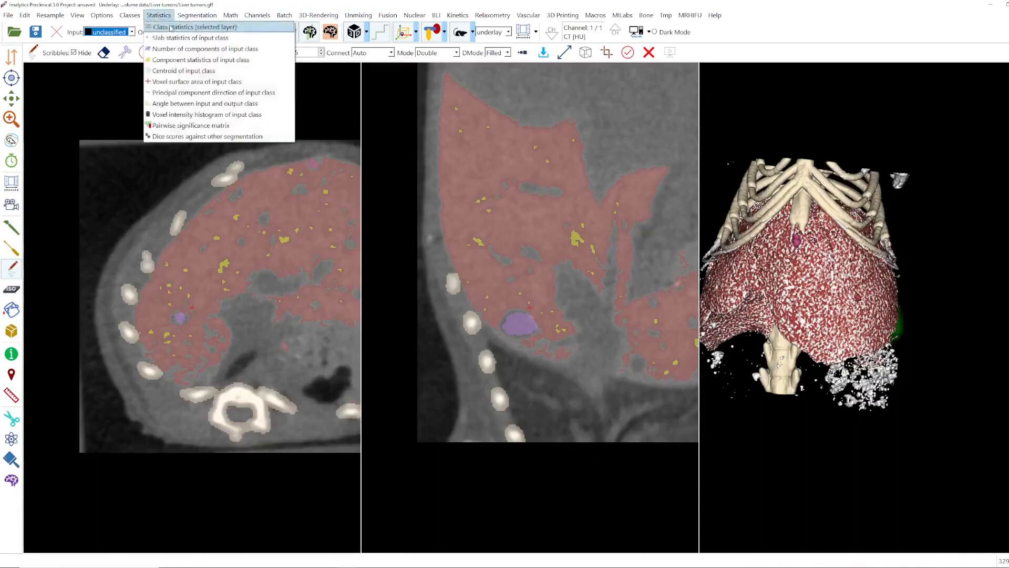
left_click(180, 38)
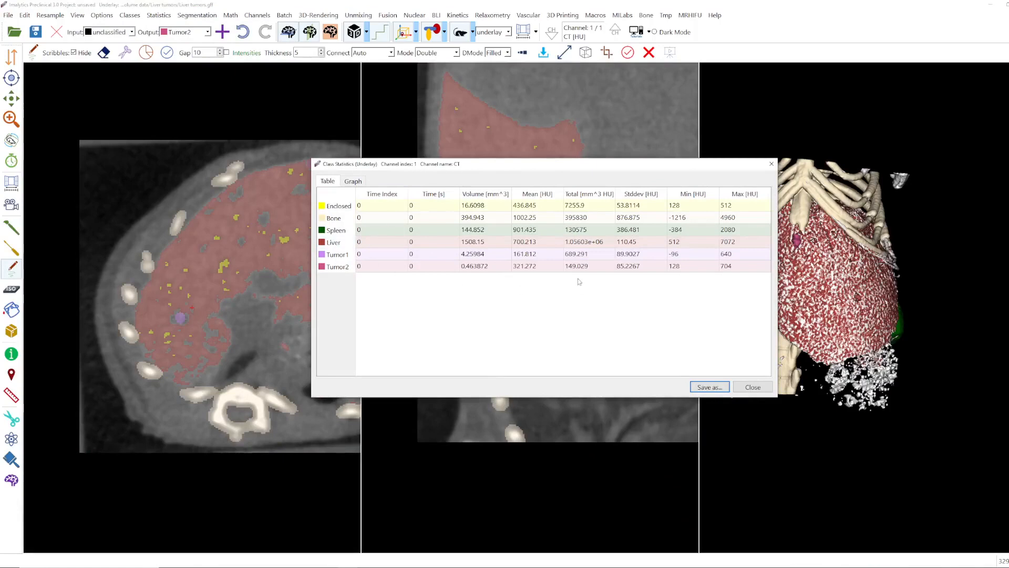
left_click(753, 388)
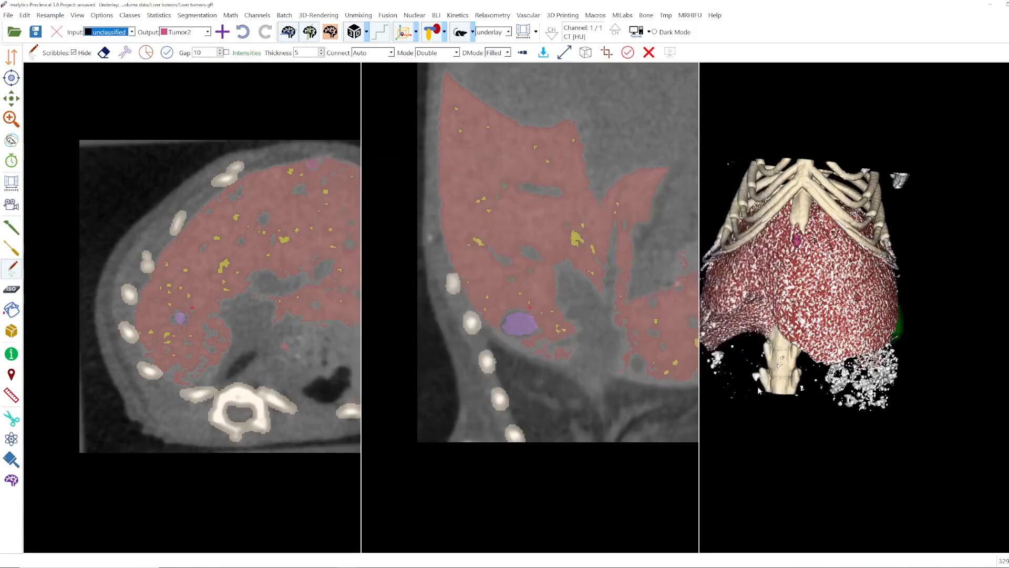